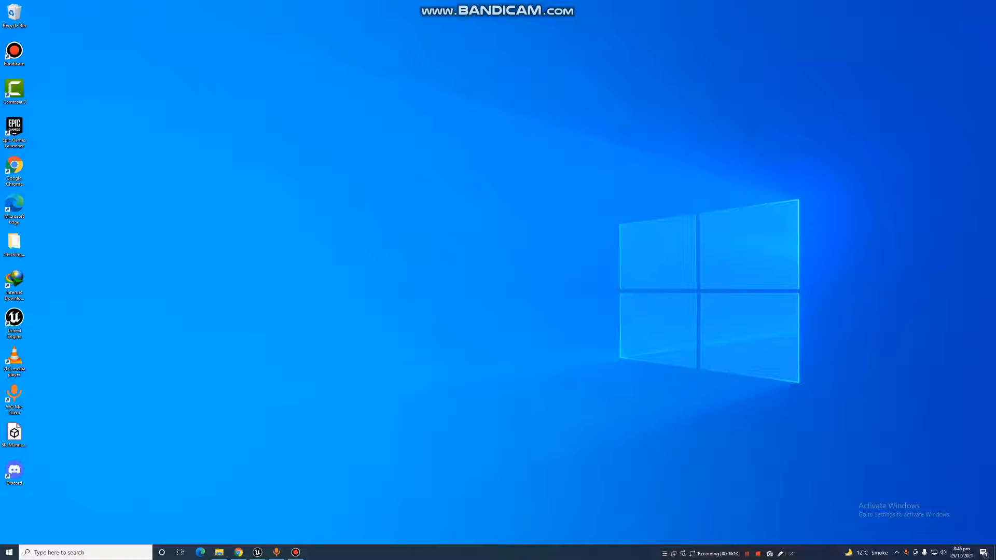
- Switch to the Mixamo website and look through its character library
click(238, 553)
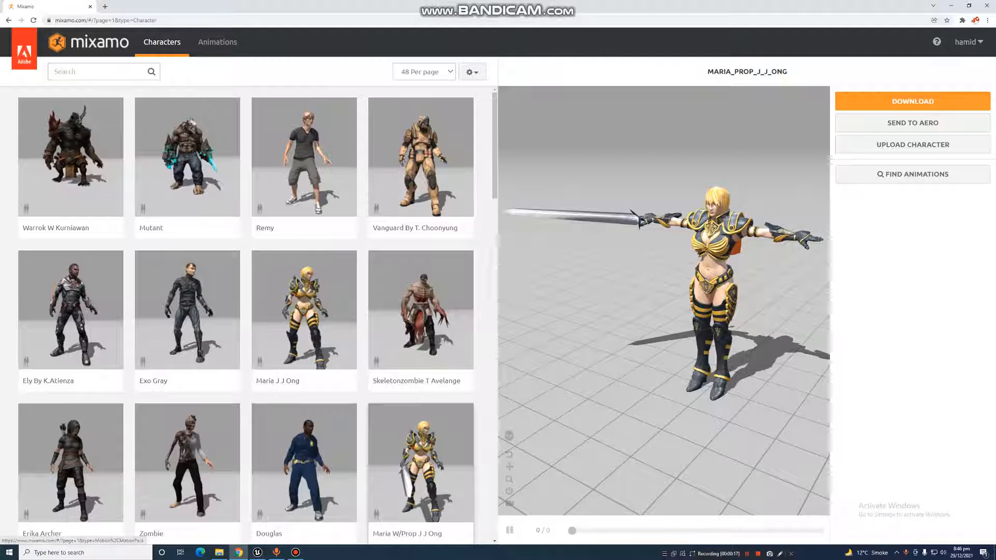
scroll(249, 311, down, 10)
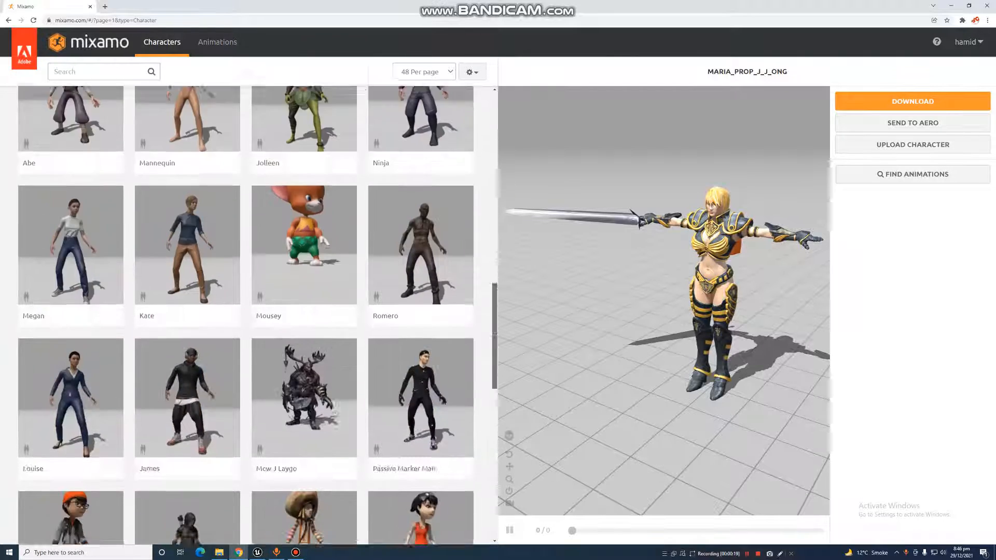
scroll(249, 311, up, 10)
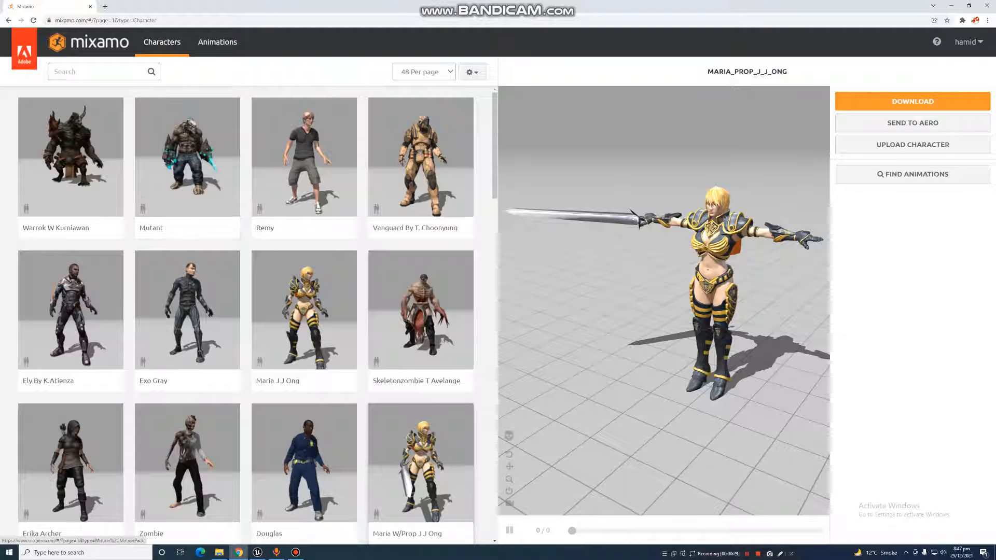
- Switch to Unreal Editor, play-test the TPS2_MYLevel level and return to the project's content
click(257, 553)
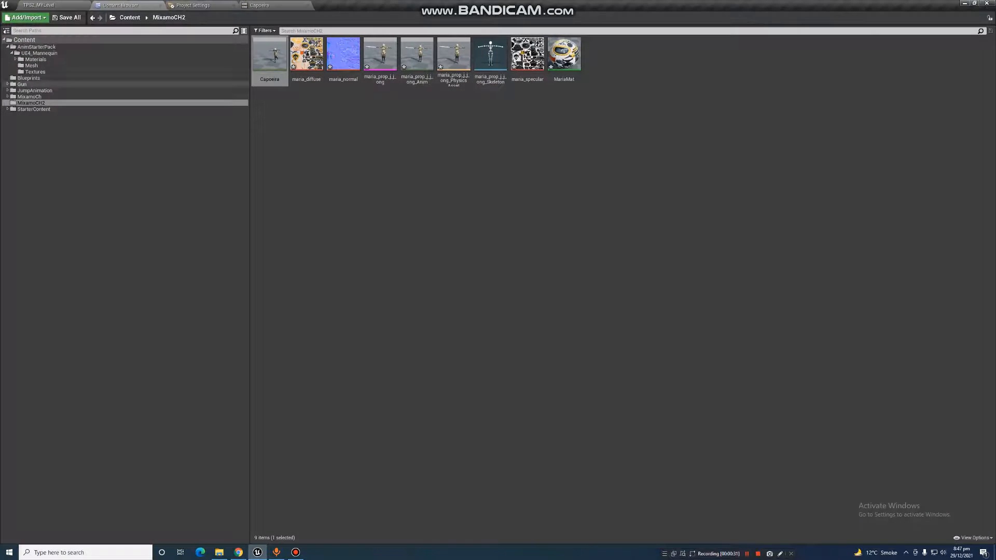
click(52, 4)
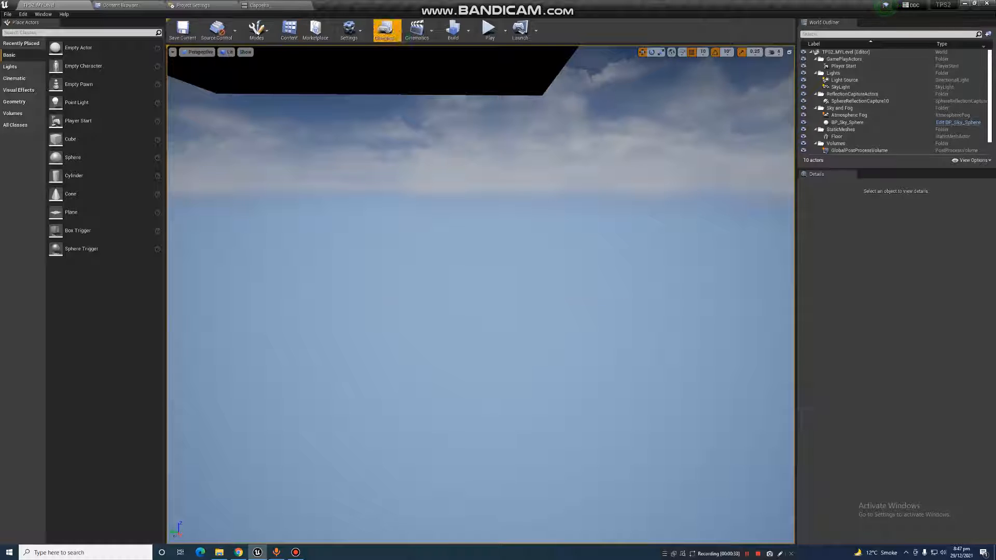
click(490, 29)
click(480, 295)
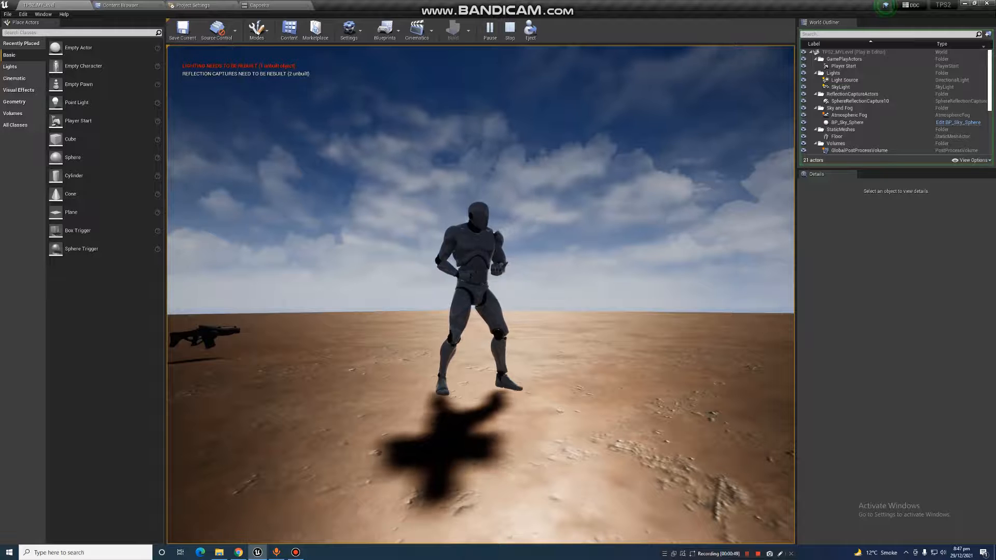
key(Escape)
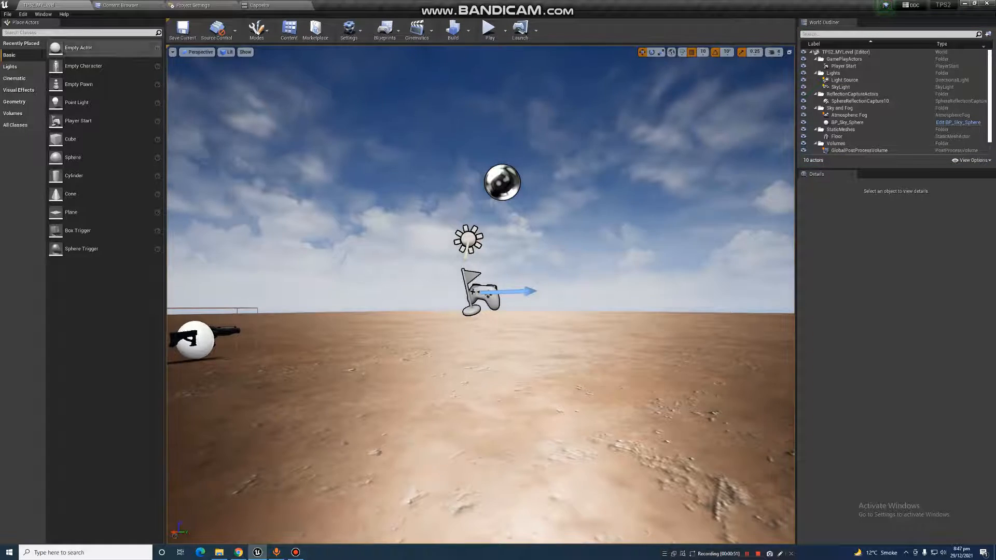
click(122, 6)
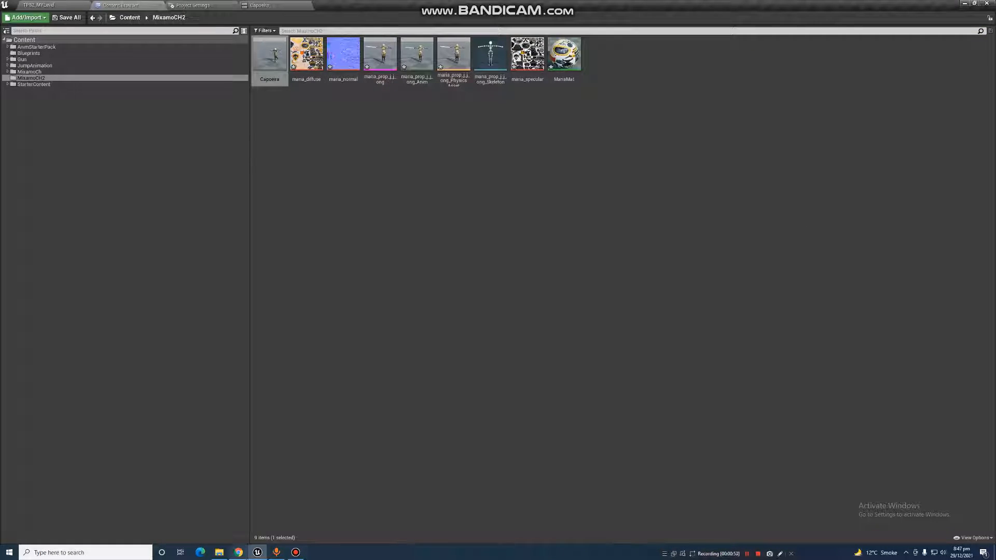
- Switch to Mixamo and apply the Capoeira animation to the maria_prop_j_j_ong character
click(238, 552)
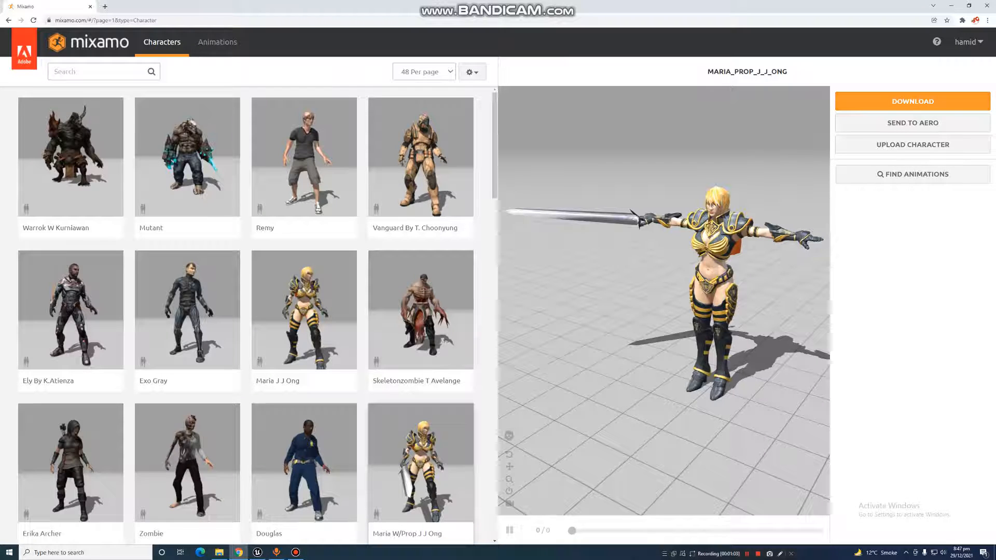
click(219, 552)
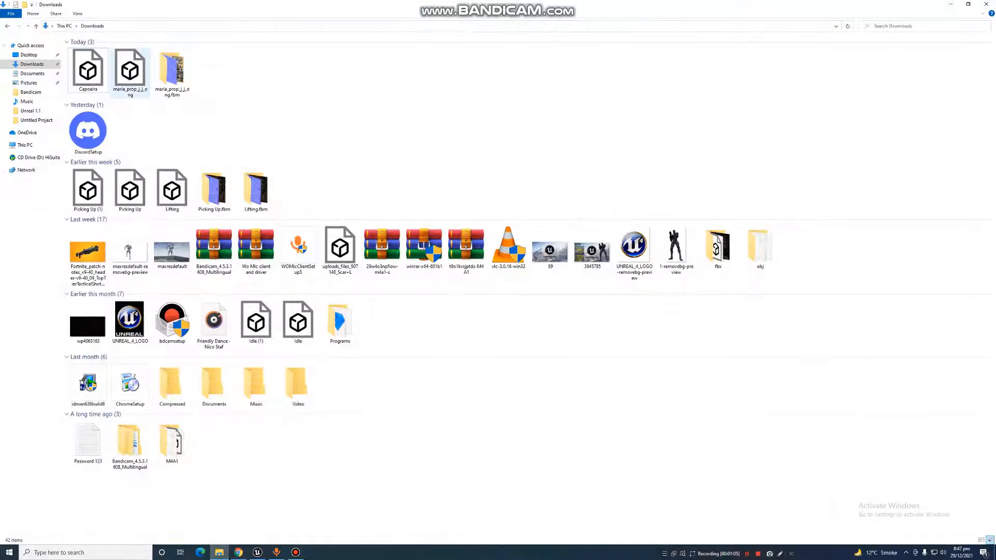
click(238, 553)
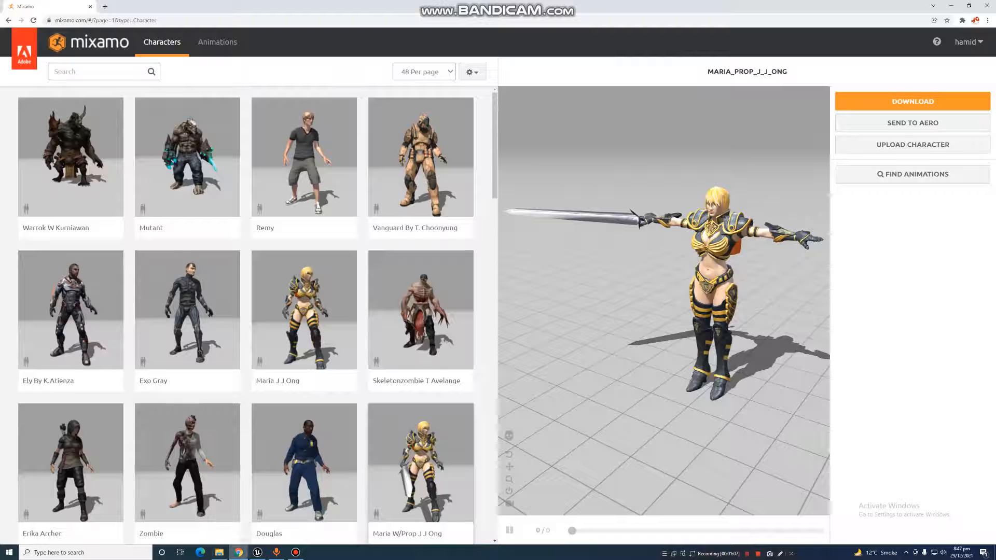
click(217, 42)
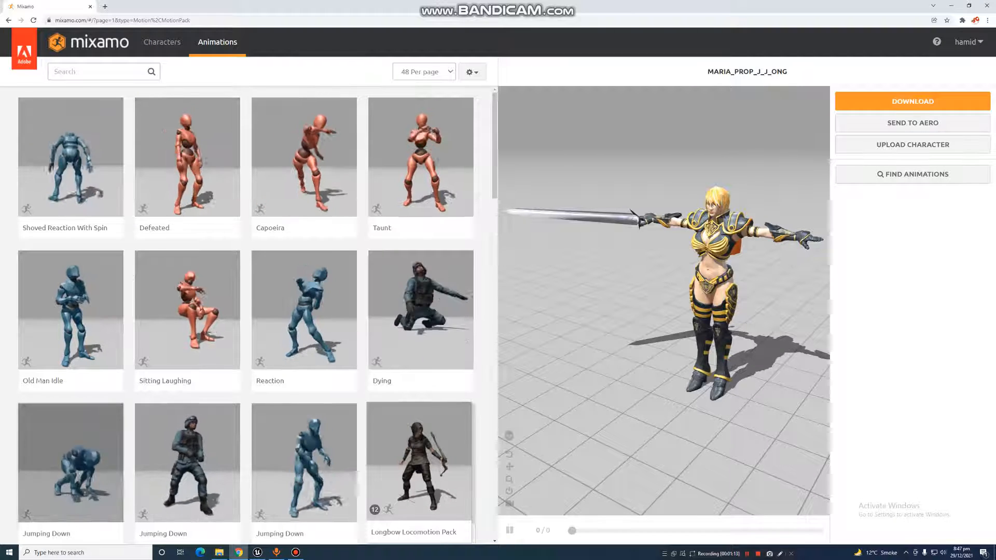
click(311, 156)
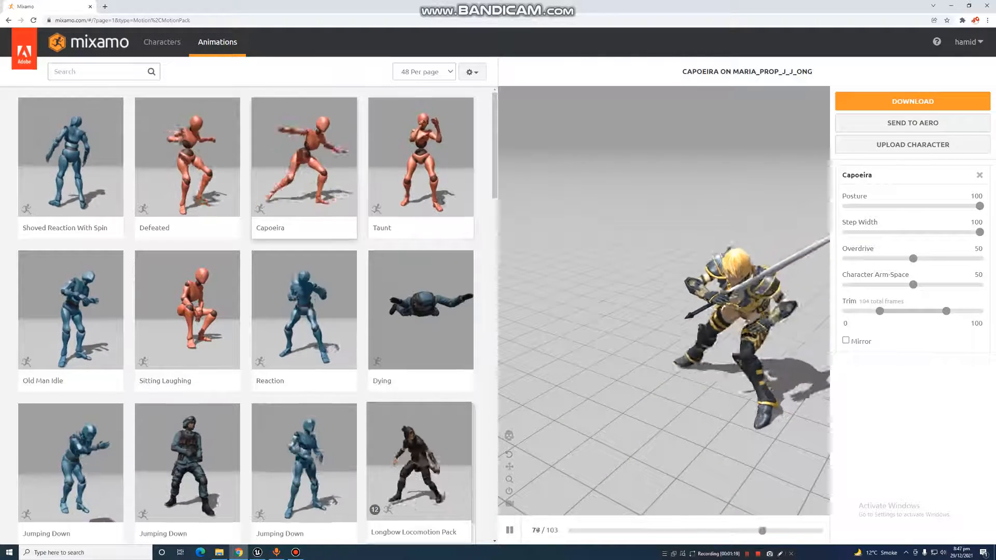
- Review the skin options in the Capoeira download settings without downloading, and check for the Capoeira file in Downloads
click(912, 101)
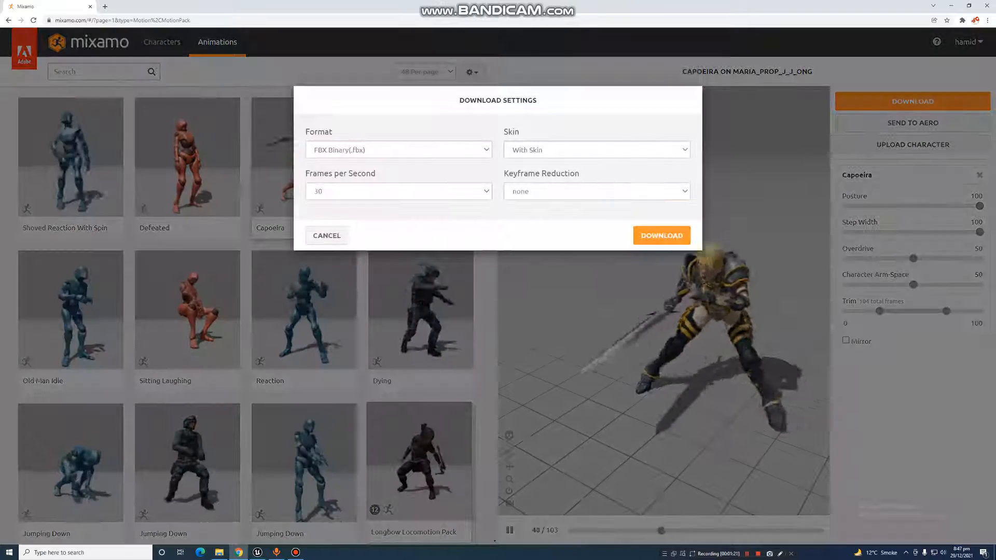
click(596, 150)
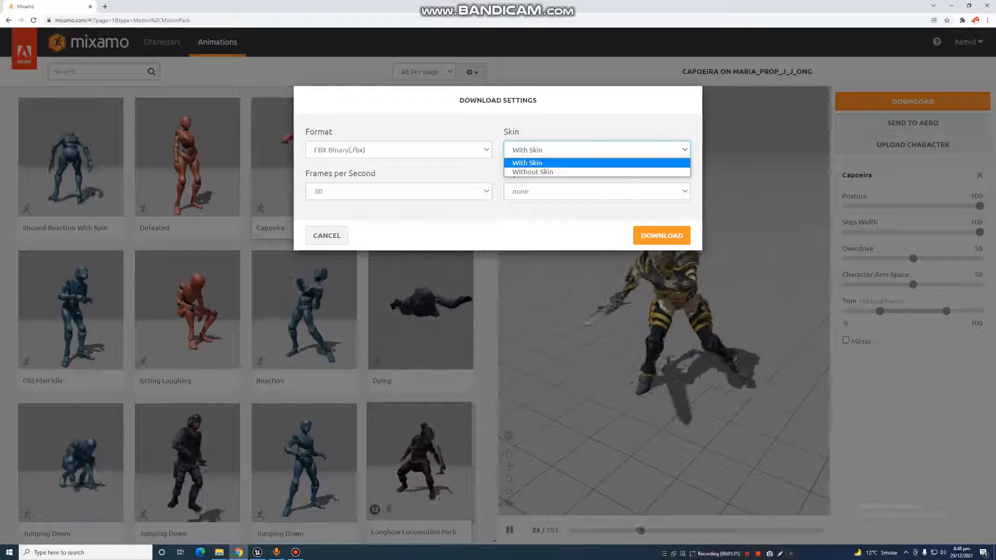
click(326, 236)
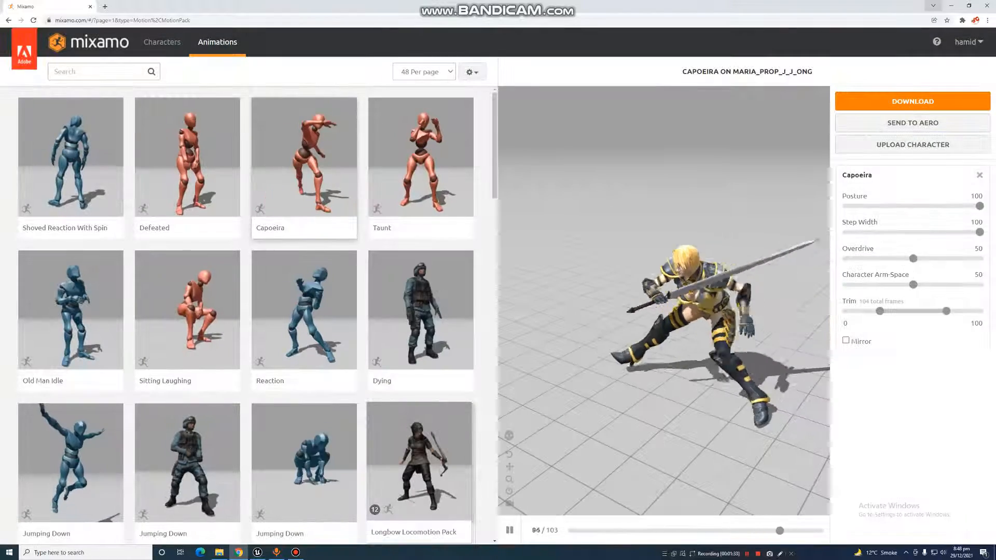
click(951, 5)
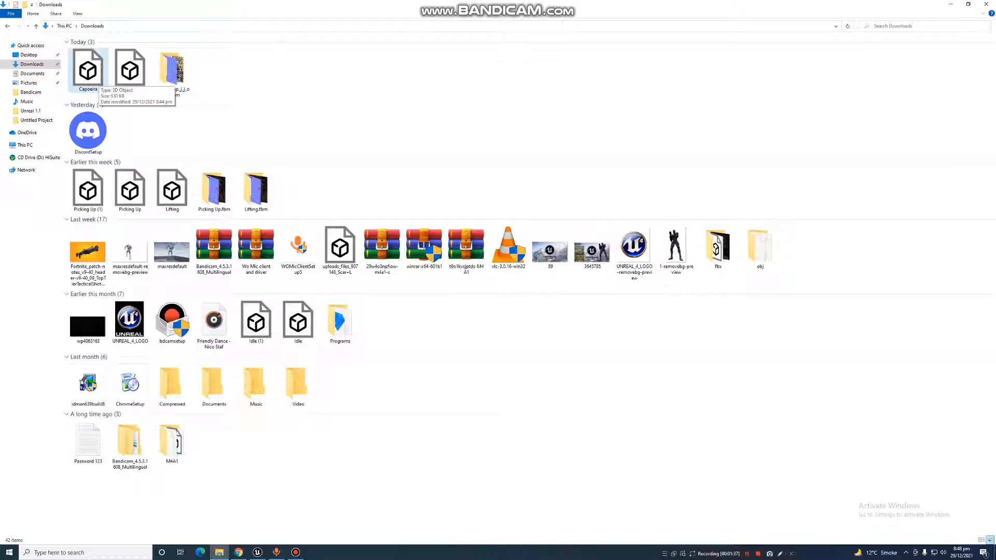
mouse_move(220, 553)
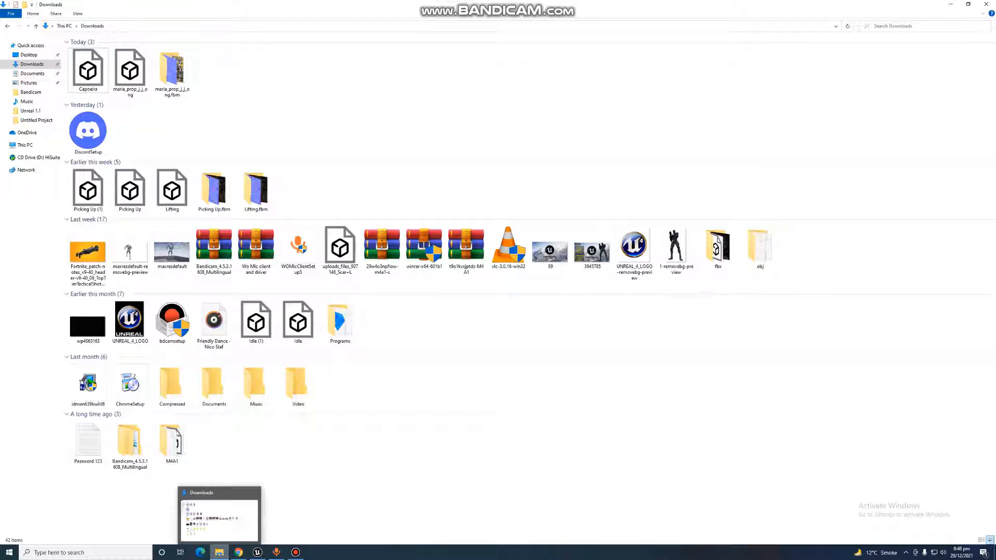
- Switch to Unreal Editor and force-delete the MixamoCH2 folder with its assets from the Content folder
click(257, 552)
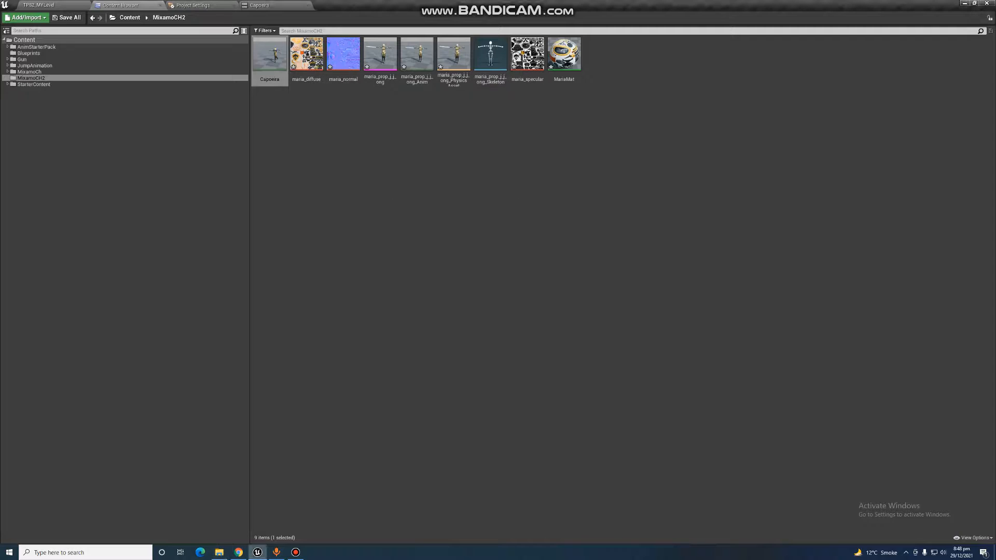
click(130, 18)
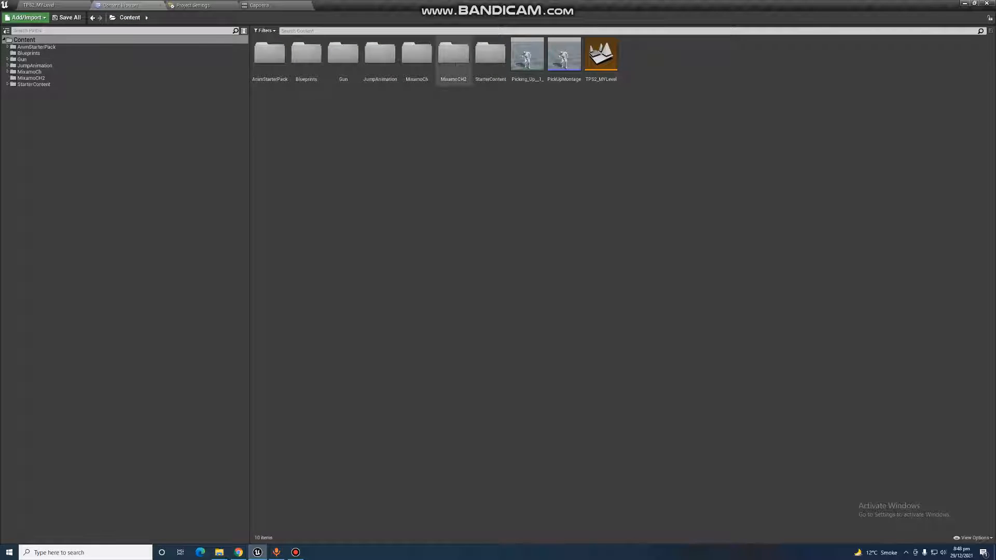
right_click(451, 60)
click(473, 159)
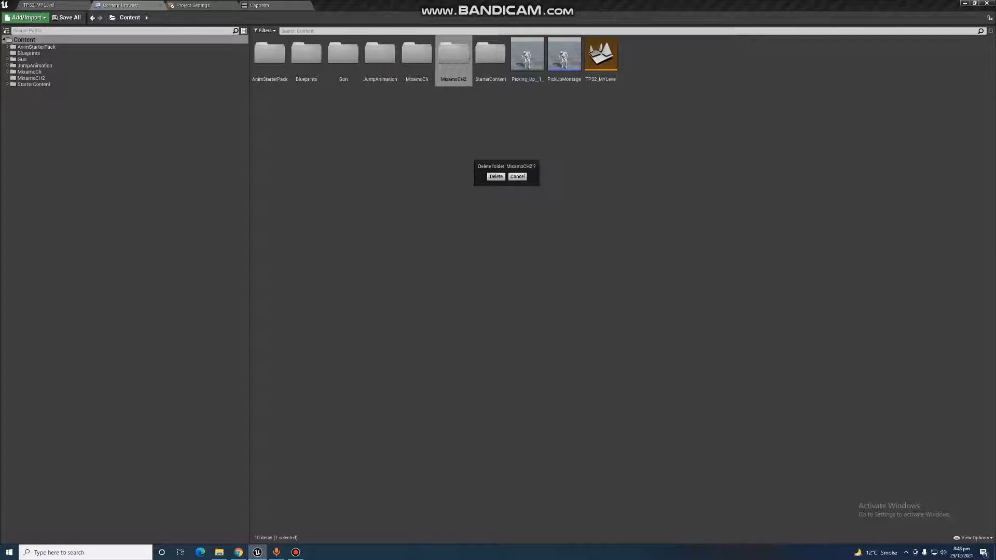
click(496, 176)
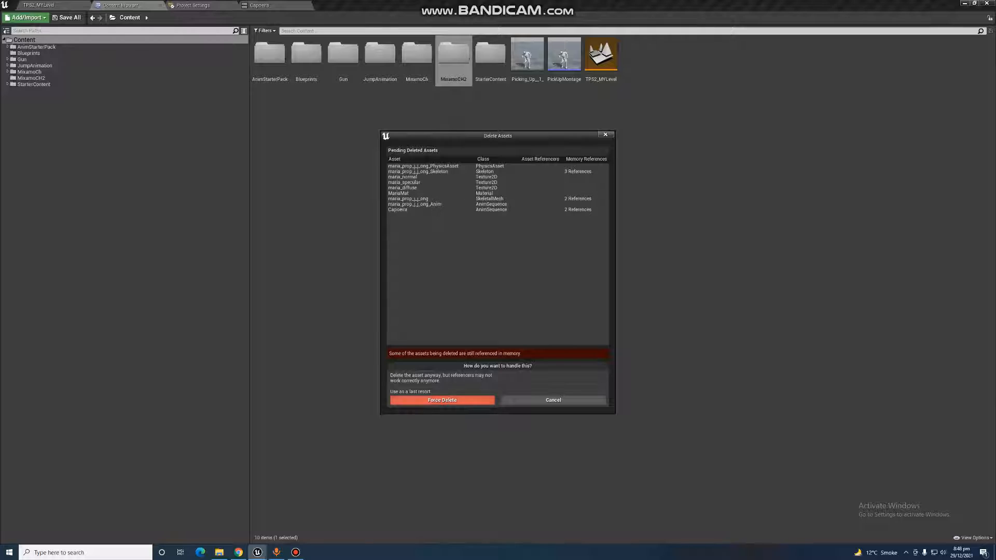
click(442, 400)
- Create a new folder named Mixamoch2 in the Content folder
right_click(342, 162)
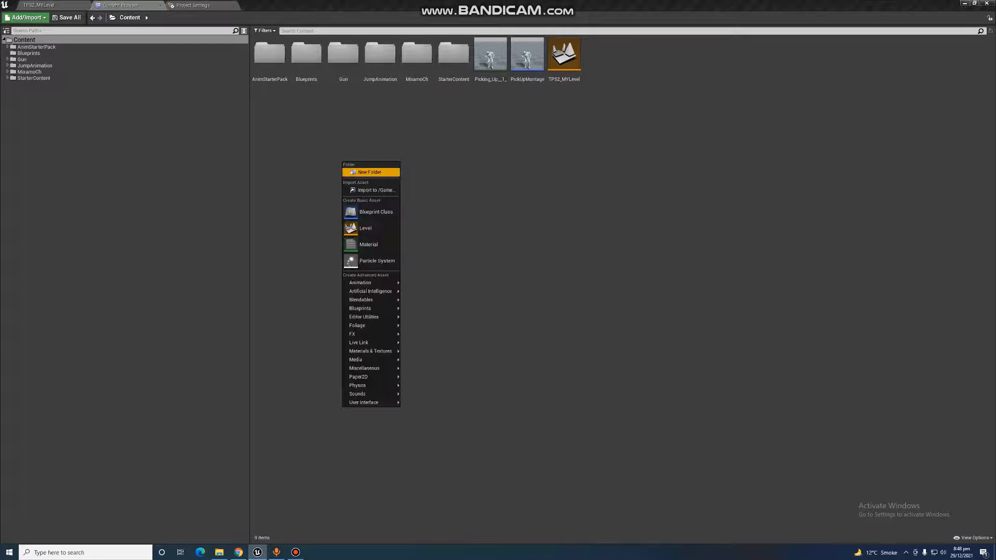
click(366, 173)
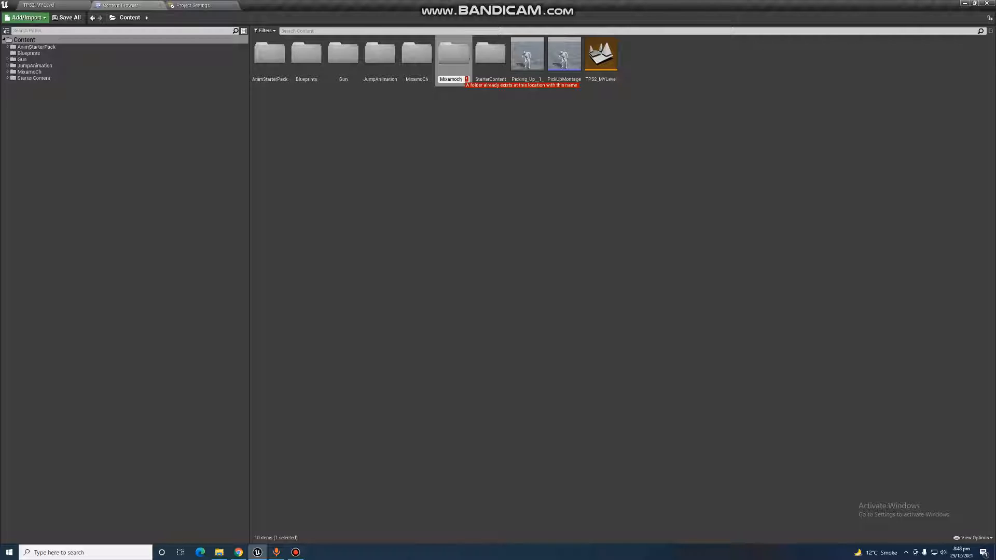
key(Return)
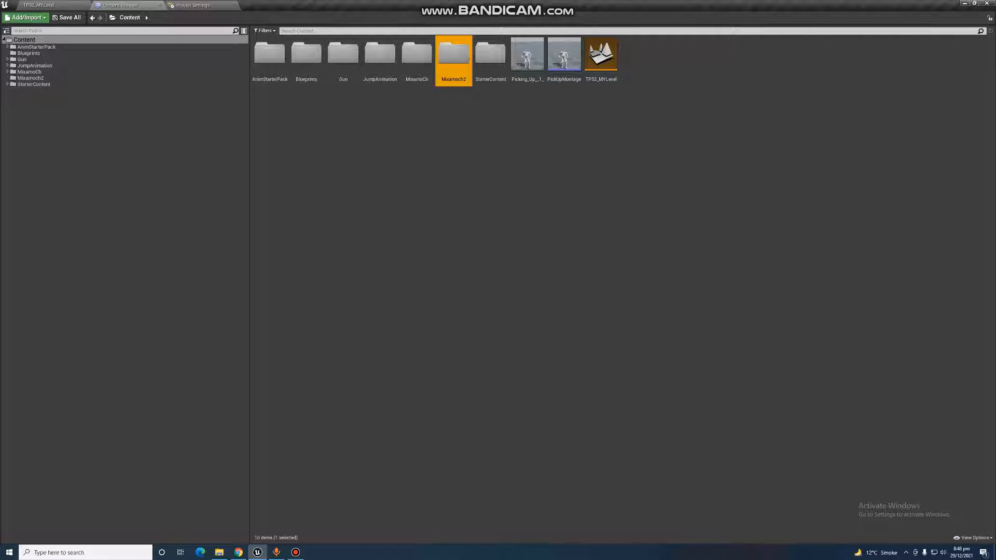
- Import maria_prop_j_j_ong from Downloads into the Mixamoch2 folder as a skeletal mesh and preview the imported mesh
double_click(449, 59)
click(219, 552)
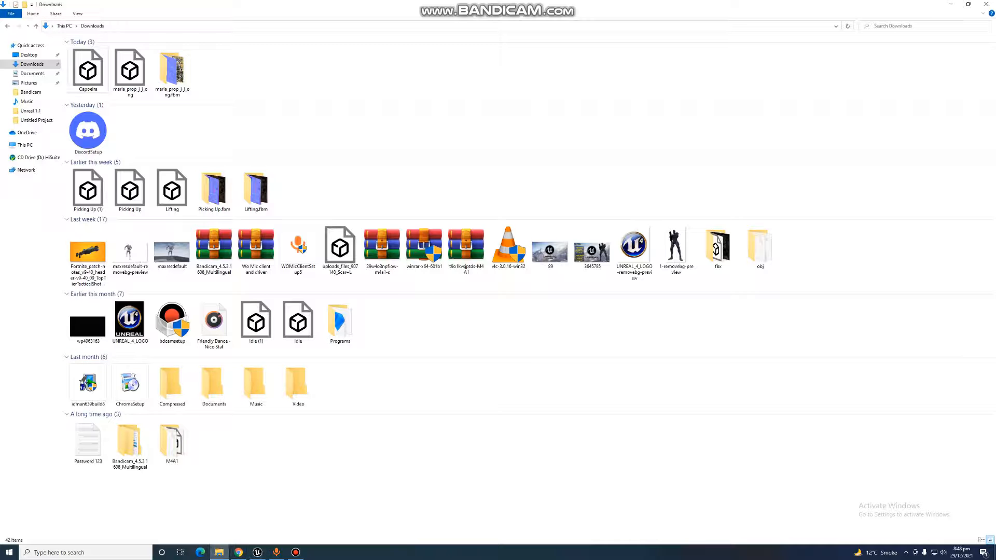
drag(250, 4, 742, 237)
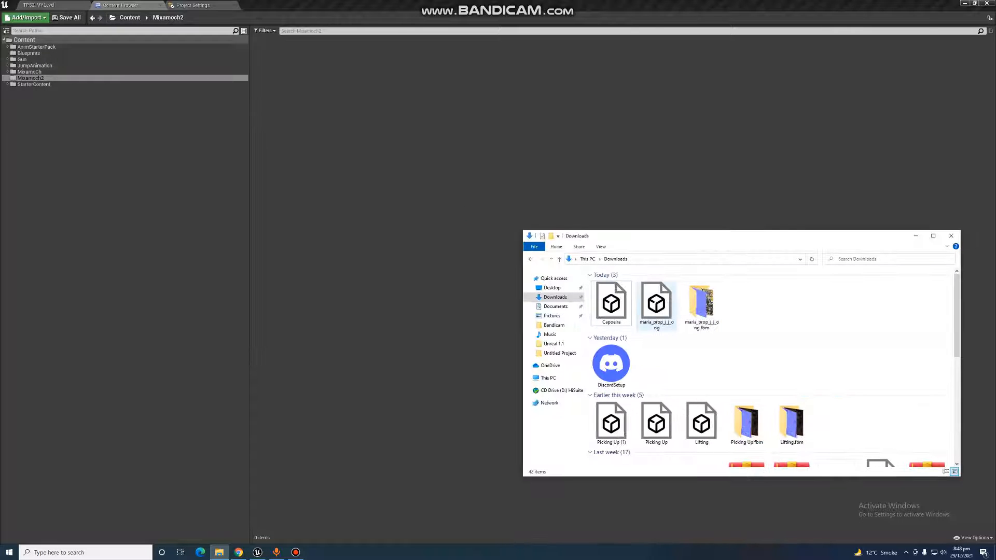
drag(657, 306, 488, 275)
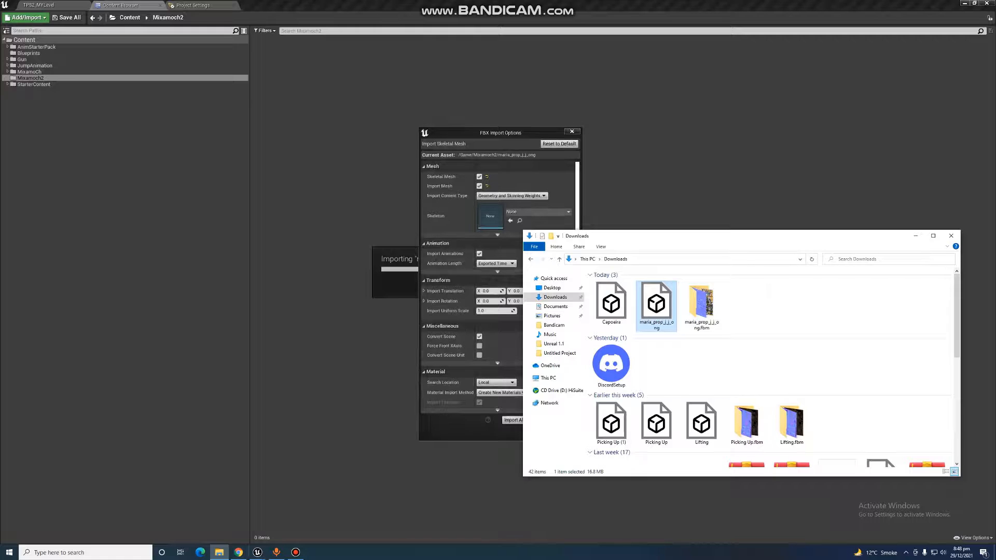
click(514, 420)
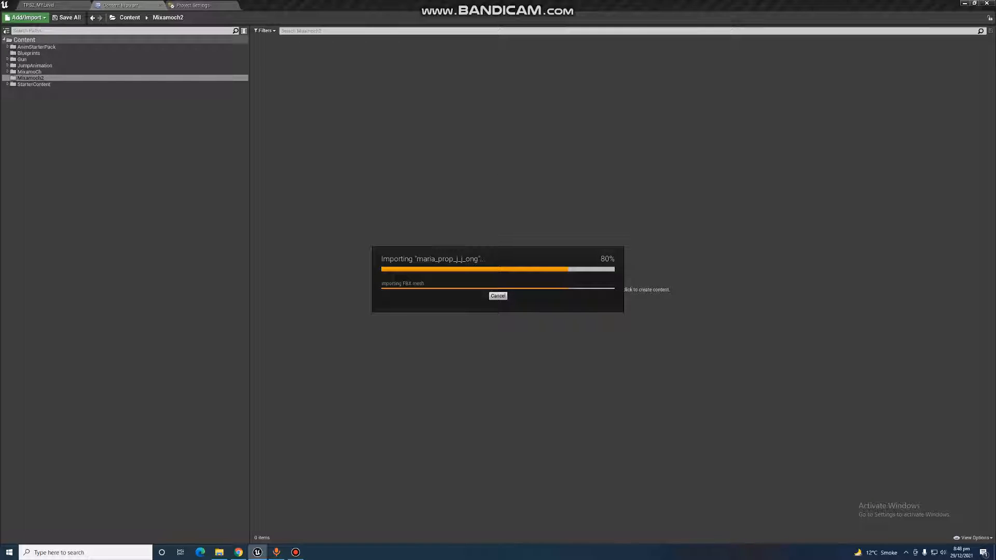
double_click(417, 55)
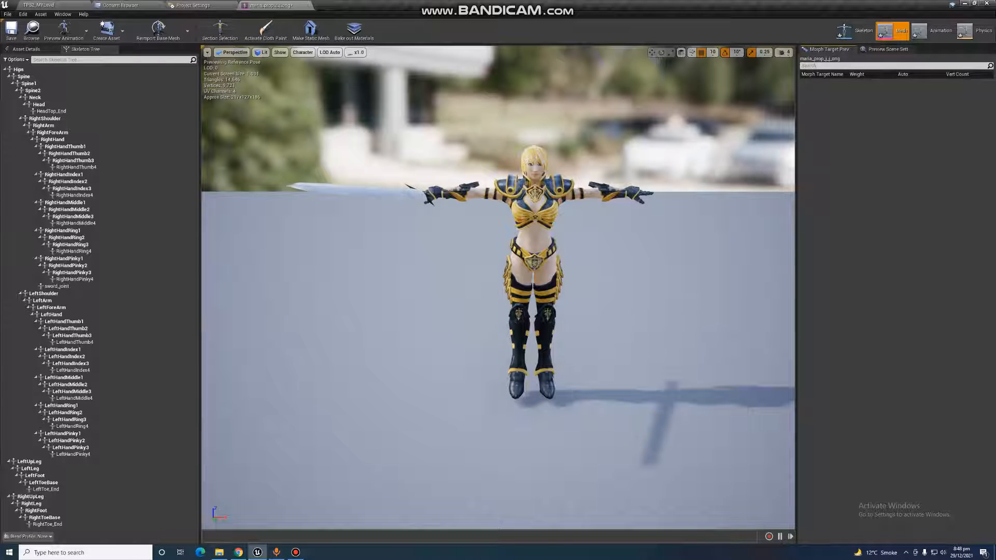
click(133, 5)
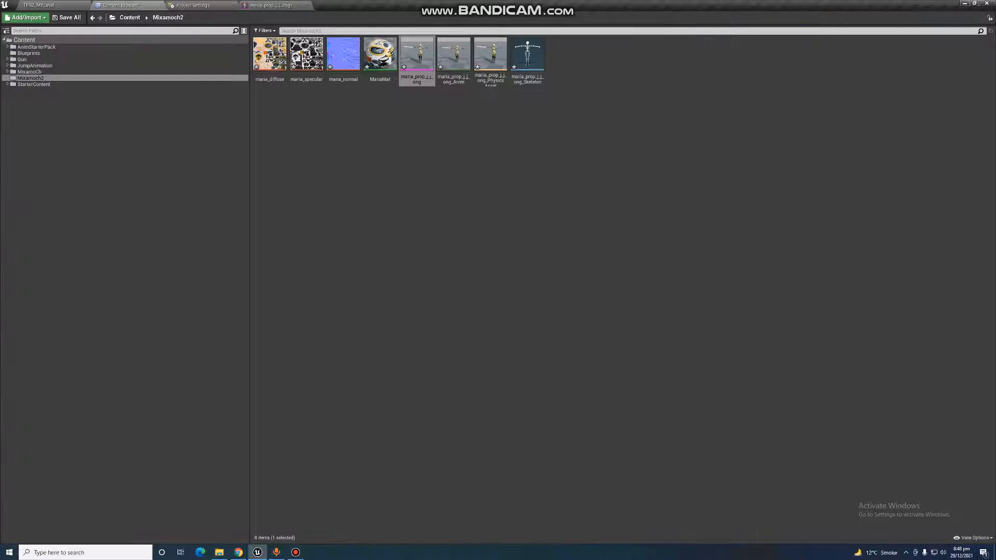
- Import the Capoeira animation from Downloads into Mixamoch2 using maria_prop_j_j_ong_Skeleton, and open it for preview
click(219, 552)
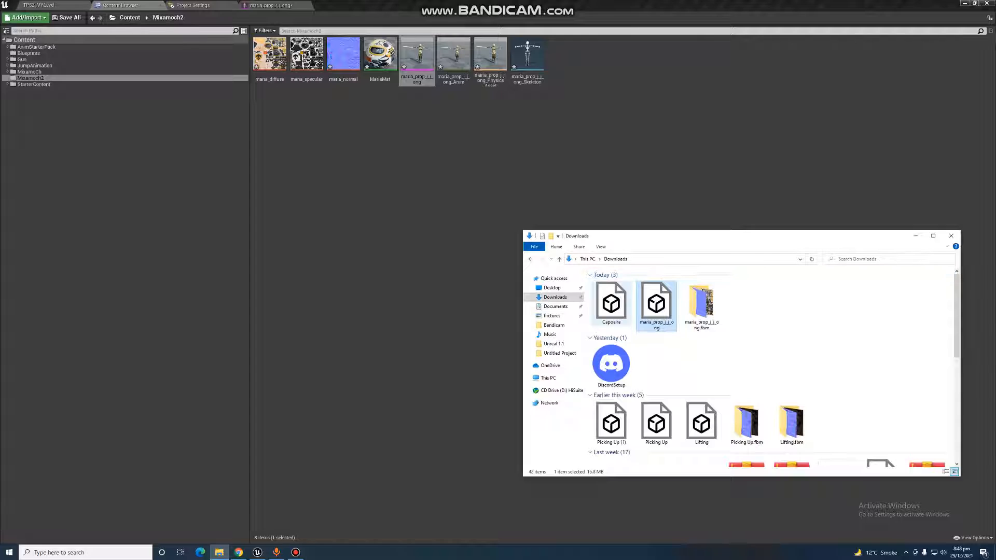
drag(611, 303, 493, 290)
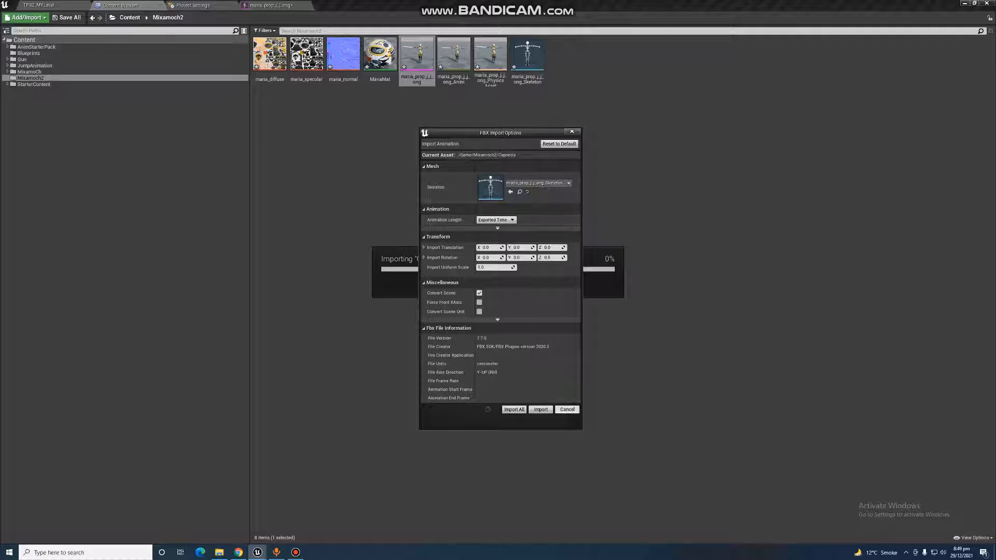
click(542, 410)
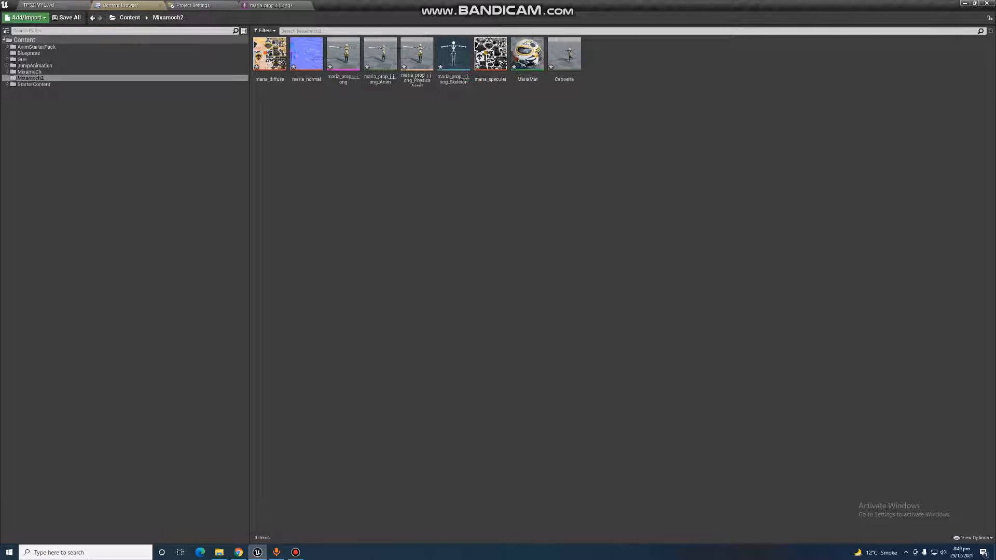
double_click(564, 54)
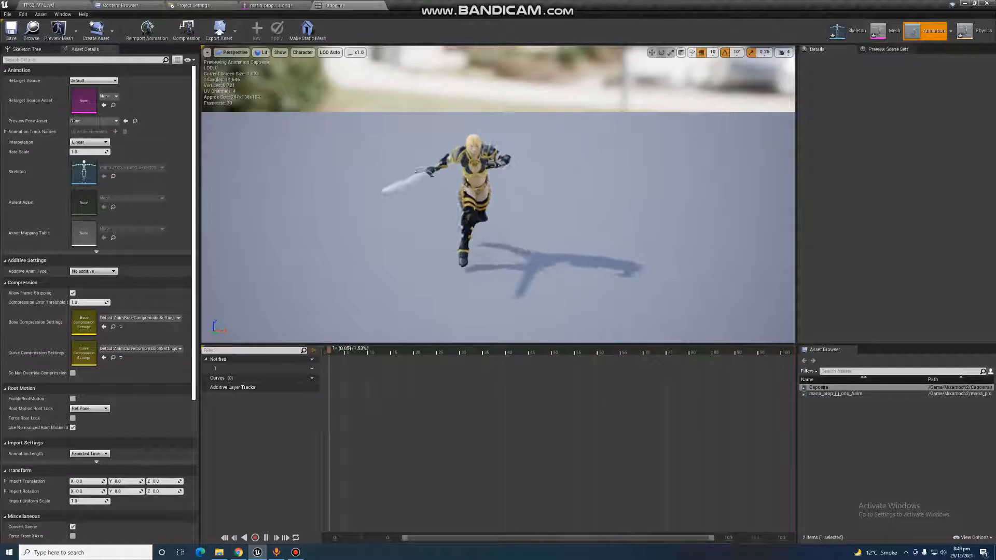
- Play-test the TPS2_MYLevel level to view the current mannequin character, and stop the session
click(39, 5)
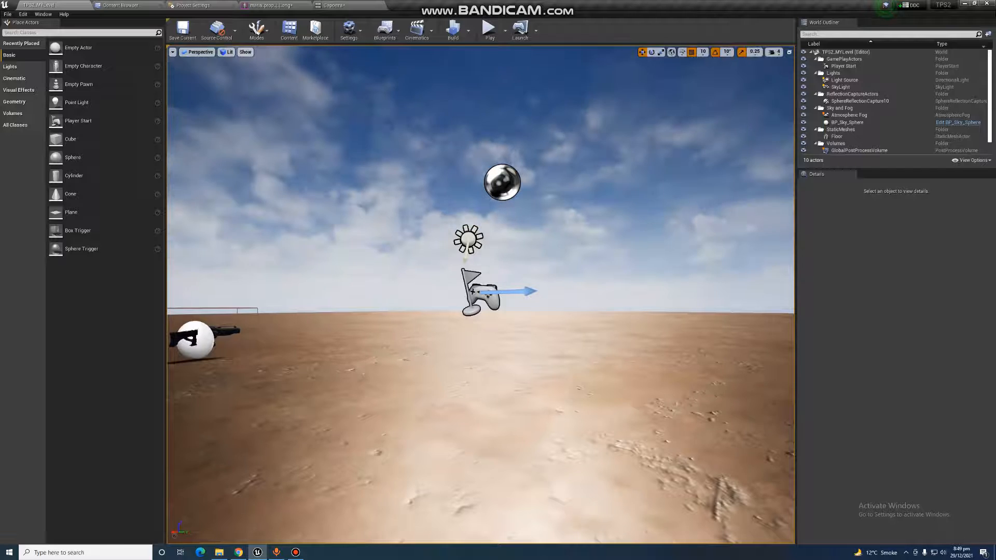
click(489, 29)
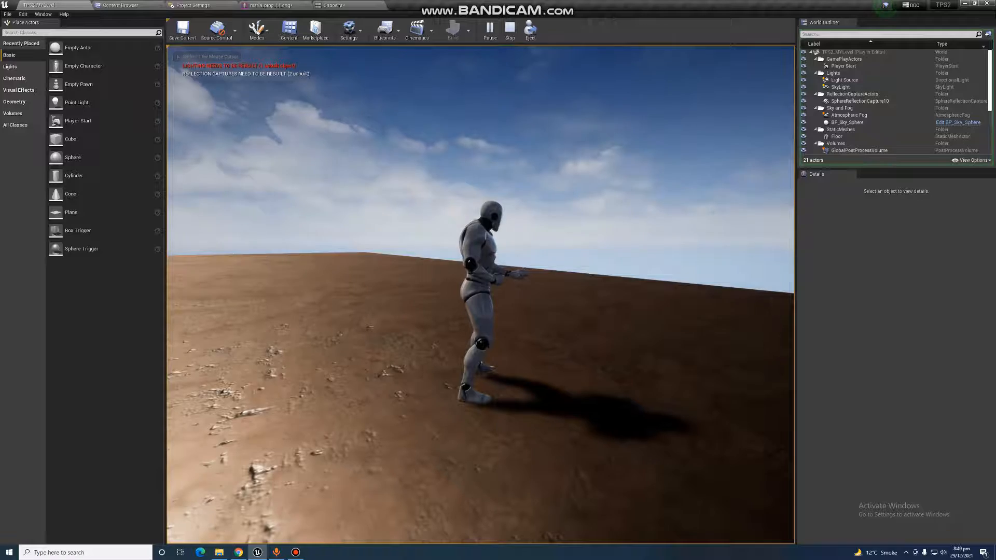
key(Escape)
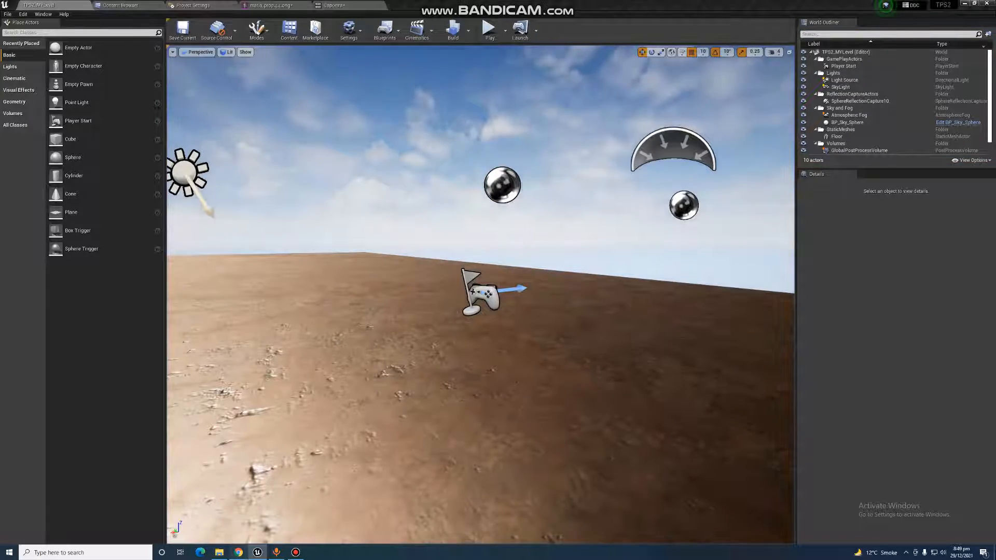
- Close the Mixamo browser window and return to the project's root Content folder in Unreal Editor
key(alt+Tab)
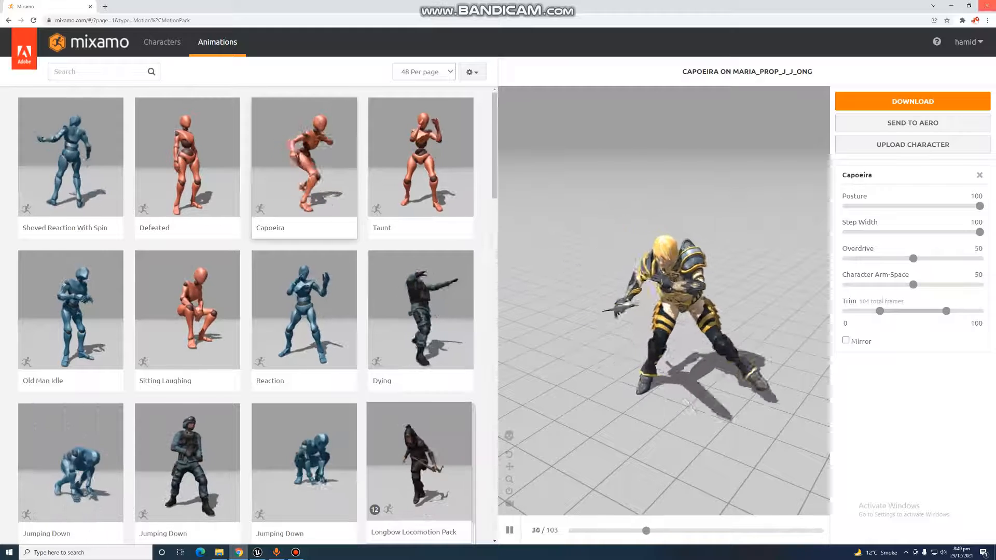
click(987, 6)
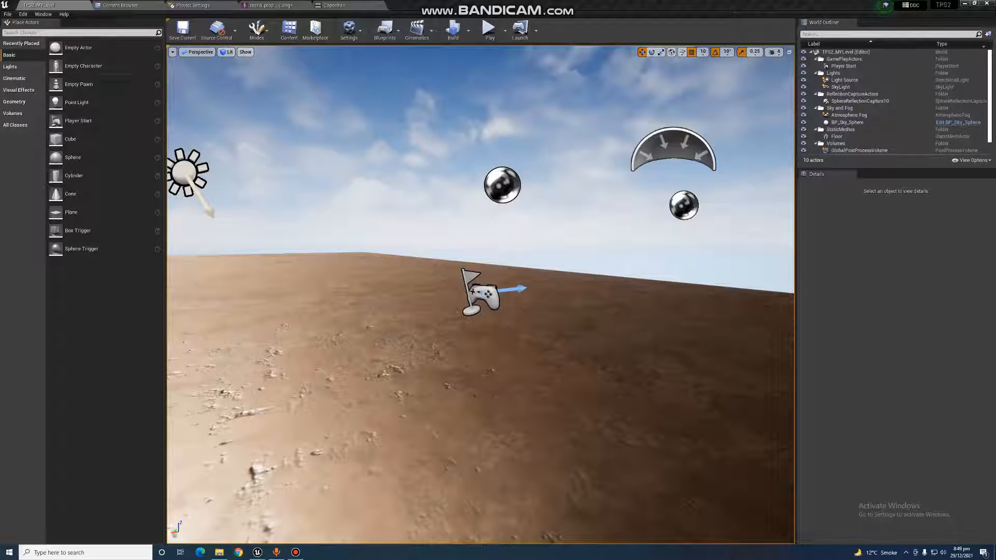
click(117, 5)
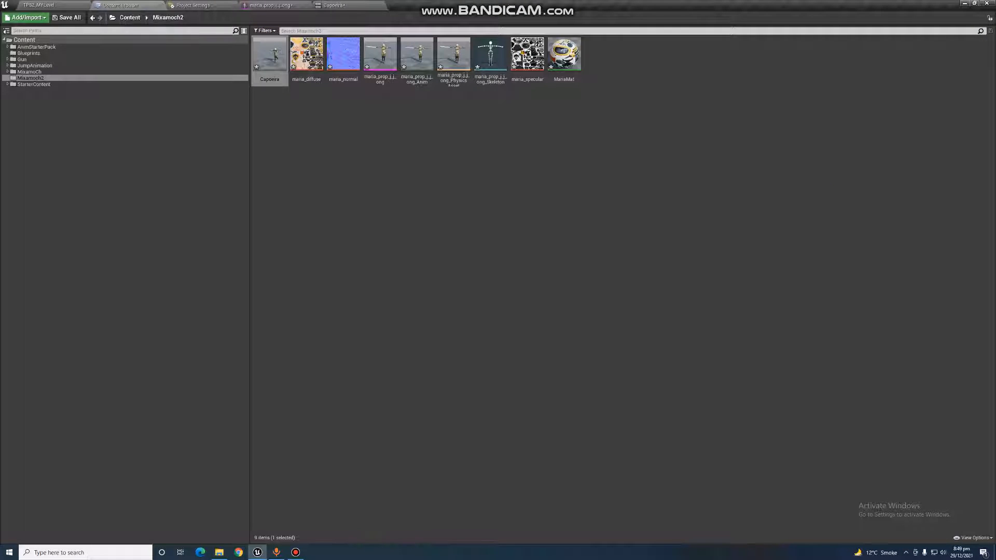
click(129, 18)
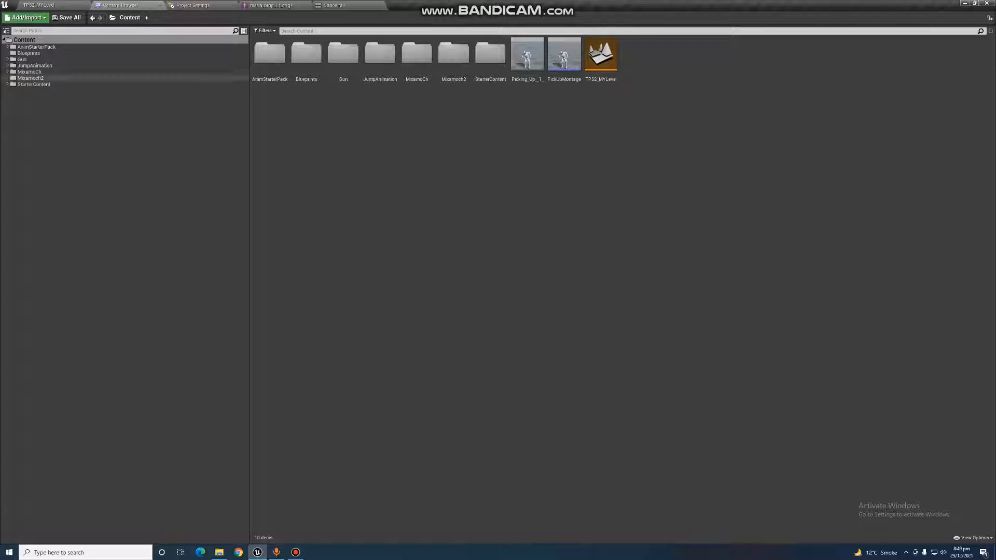
- Open UE4_Mannequin_Skeleton from the Mesh folder of AnimStarterPack's UE4_Mannequin folder
click(39, 4)
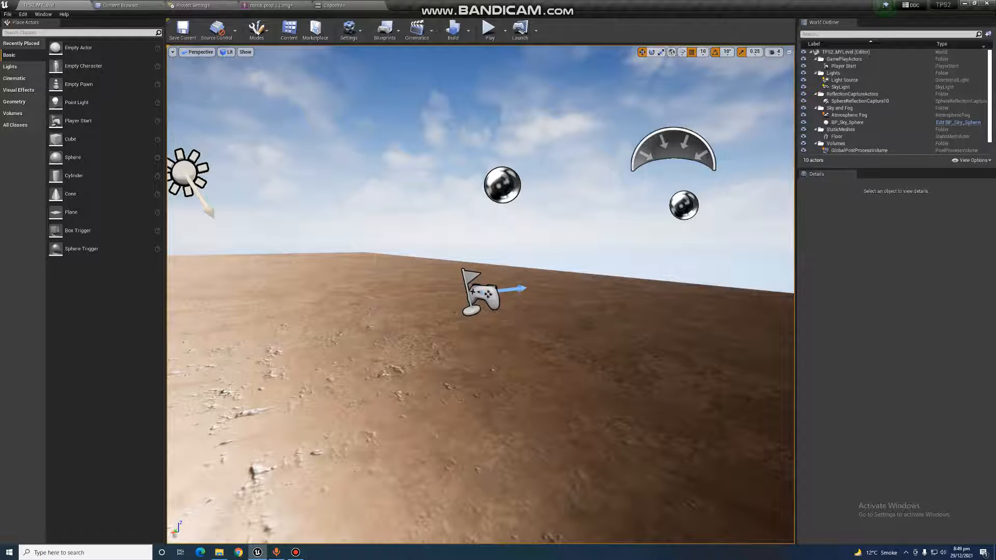
click(121, 4)
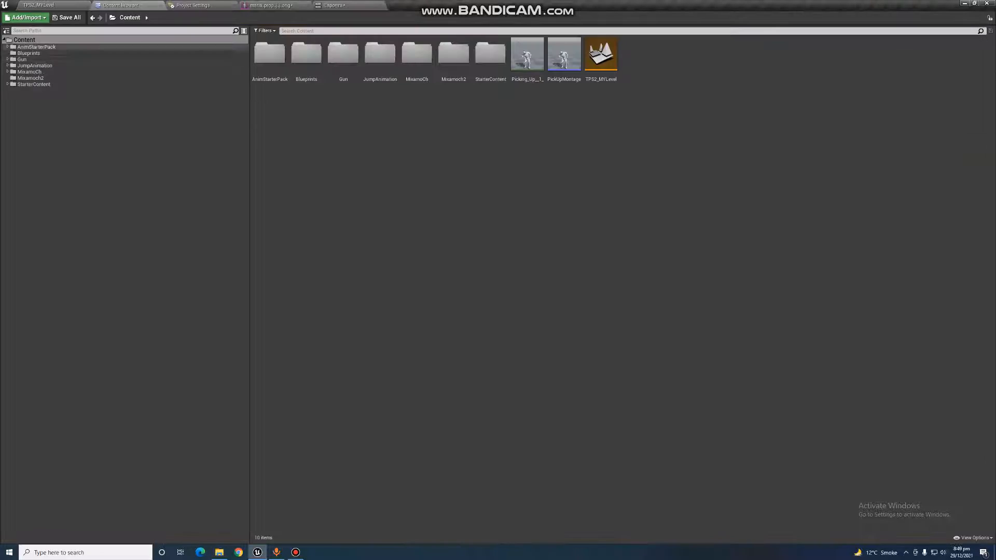
click(37, 46)
double_click(269, 53)
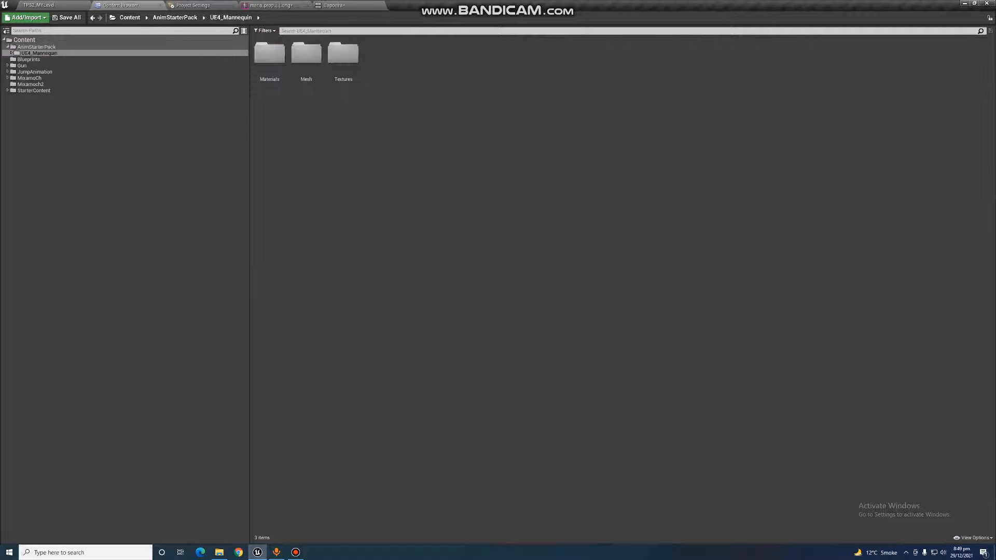
click(306, 53)
double_click(307, 53)
click(343, 55)
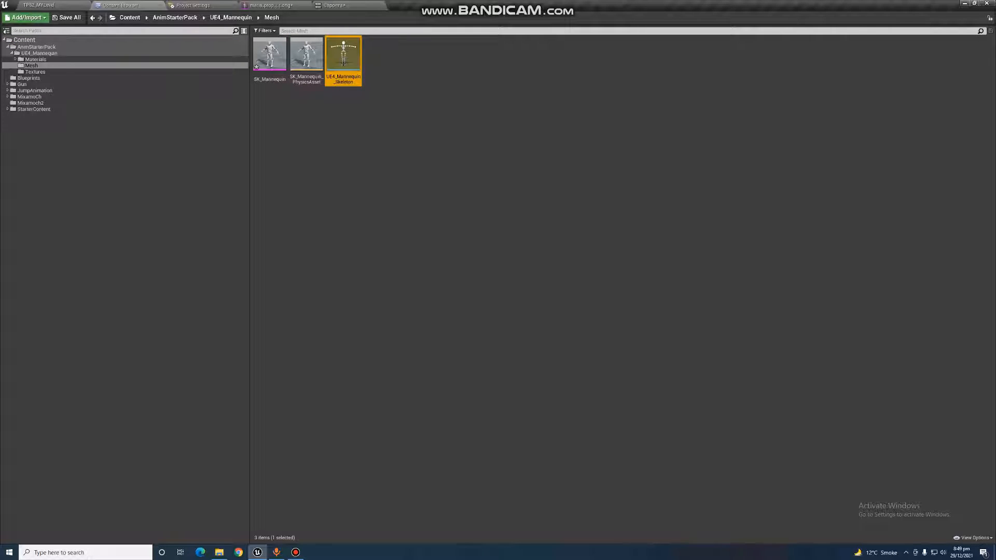
double_click(343, 54)
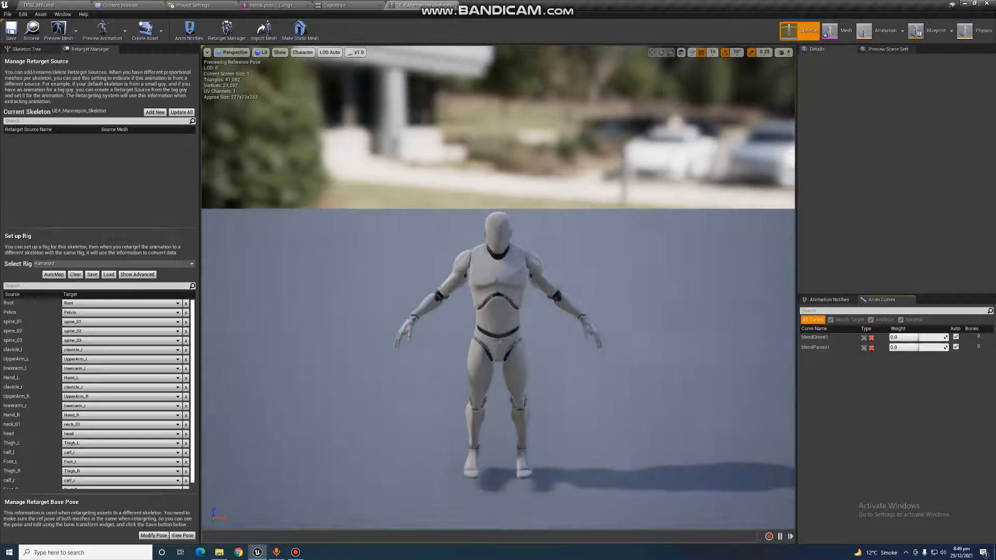
- Clear the mannequin skeleton's retarget rig, reassign the Humanoid rig, and check its bone mappings
click(26, 49)
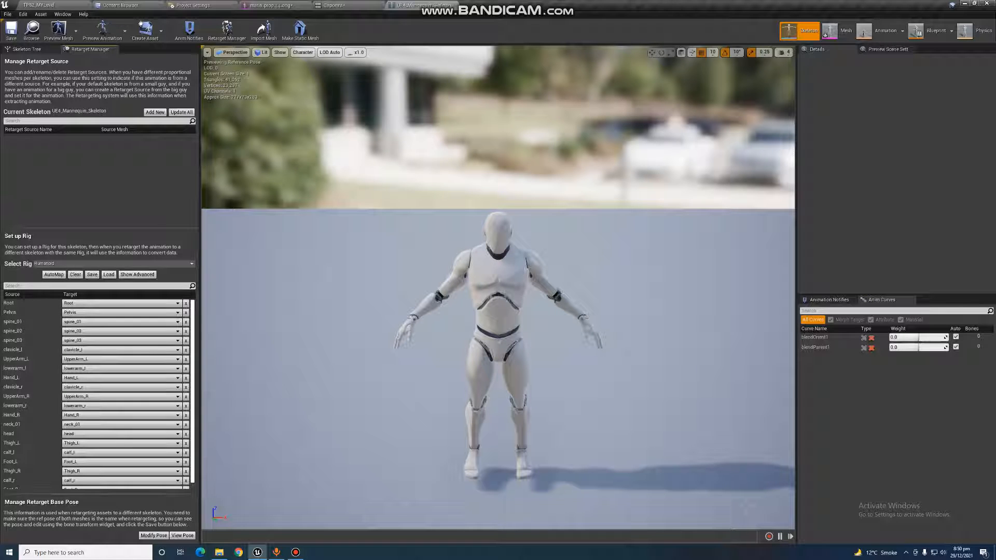
click(192, 263)
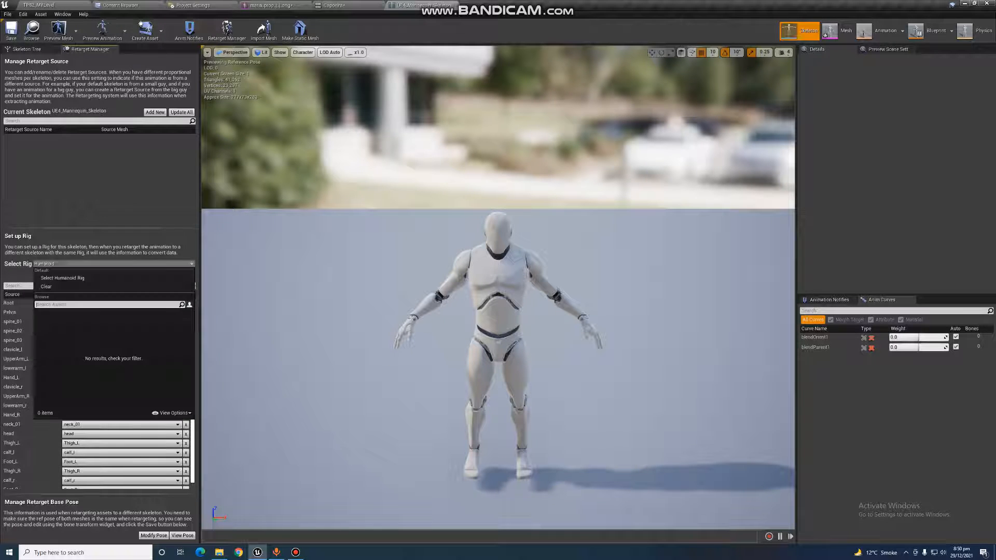
click(193, 287)
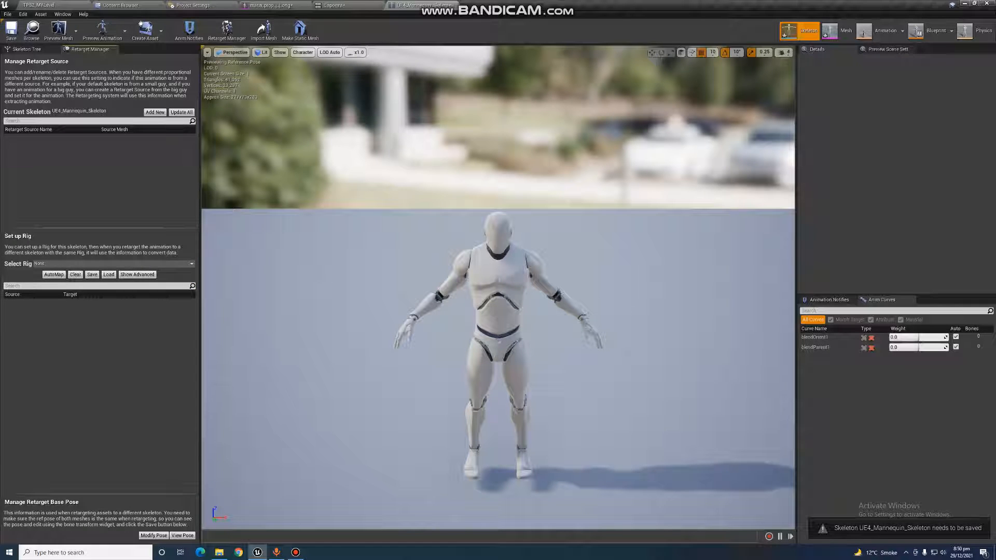
click(114, 263)
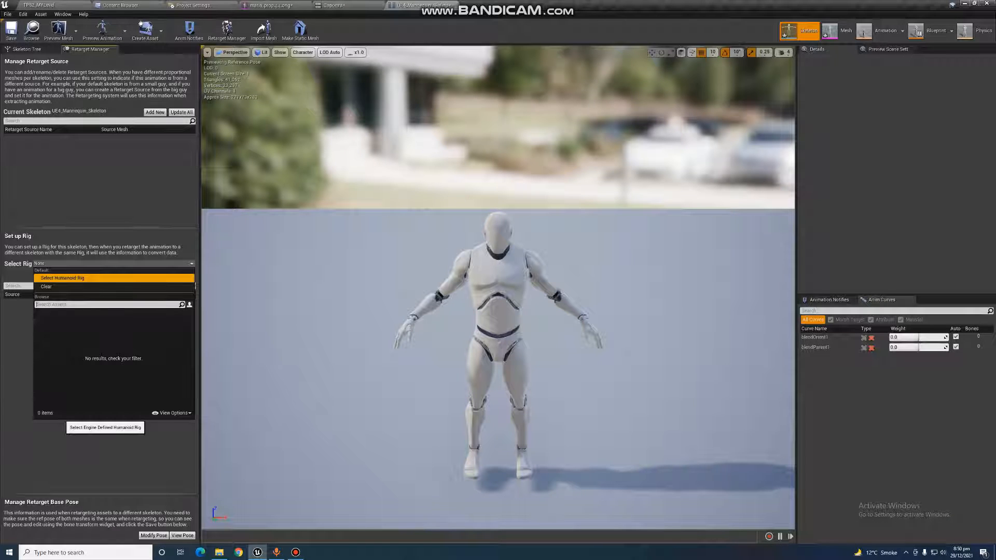
click(61, 278)
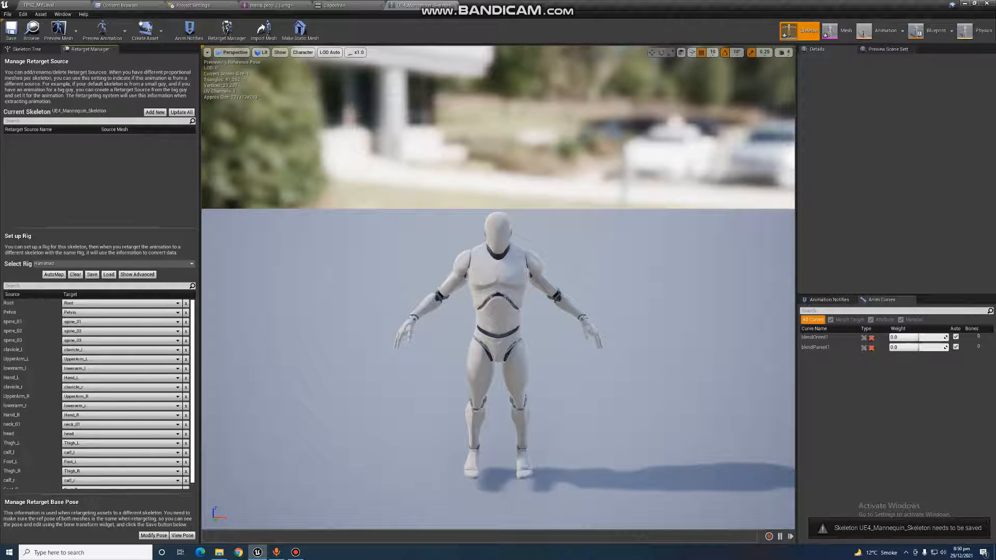
scroll(99, 394, down, 1)
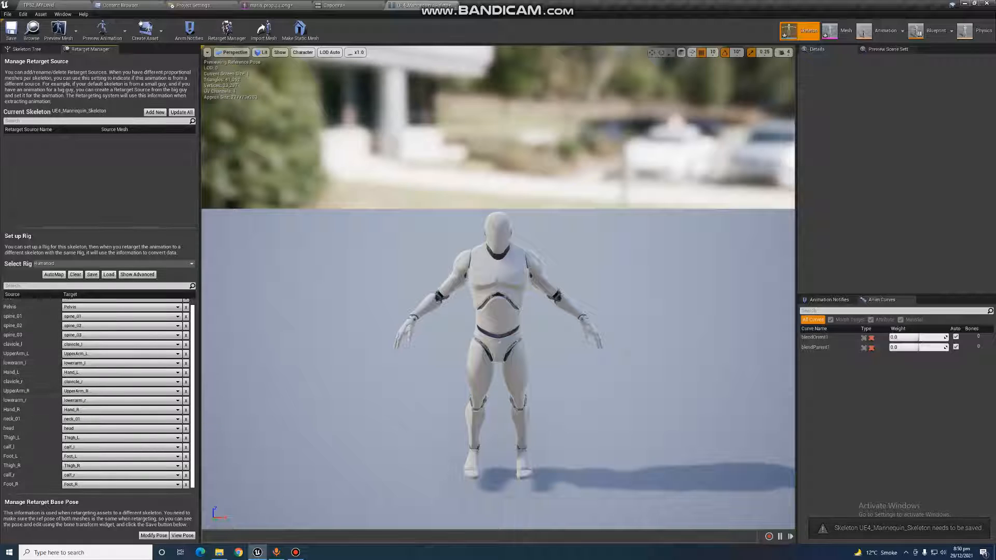
scroll(99, 394, up, 1)
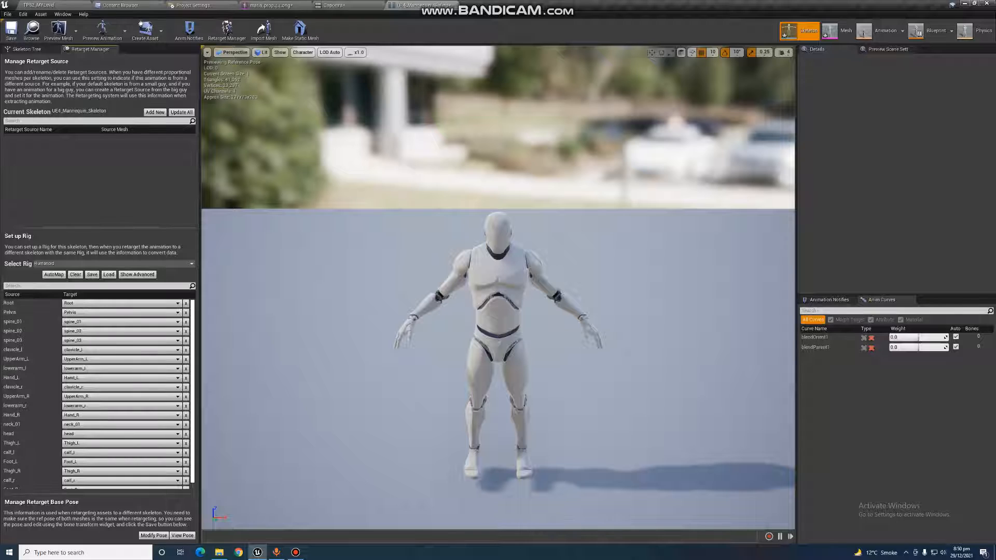
- Open maria_prop_j_j_ong from the Mixamoch2 folder and compare its reference pose with the mannequin skeleton's pose
click(130, 6)
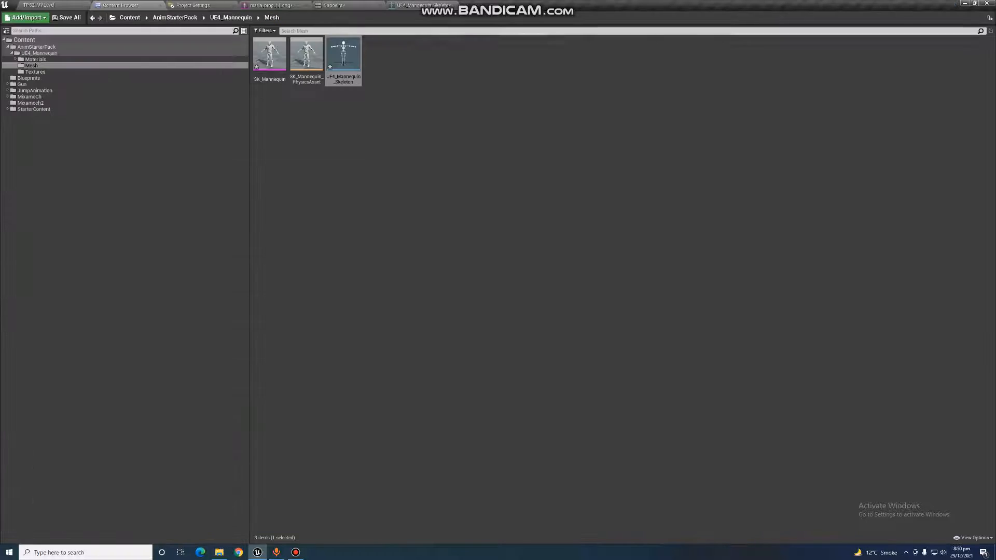
click(129, 17)
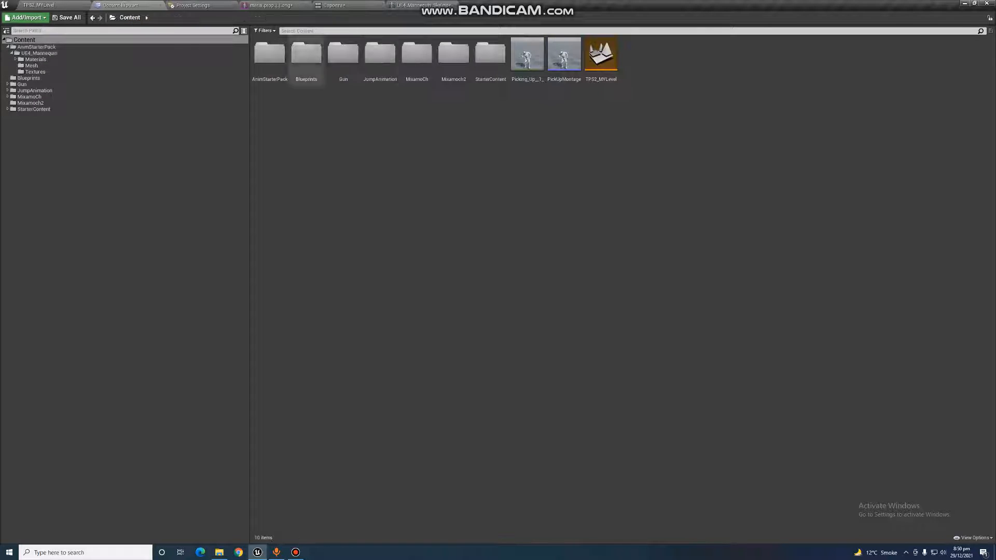
double_click(454, 54)
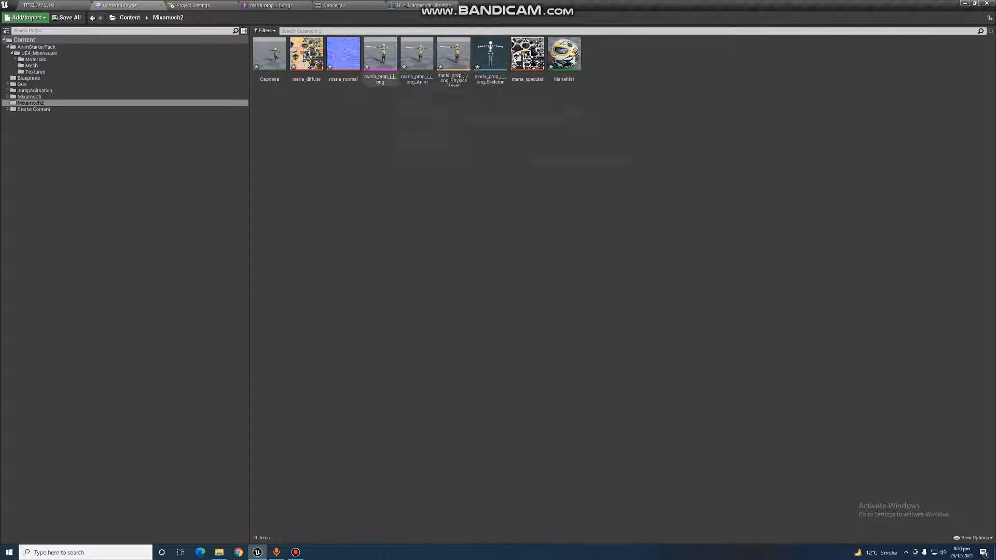
double_click(381, 55)
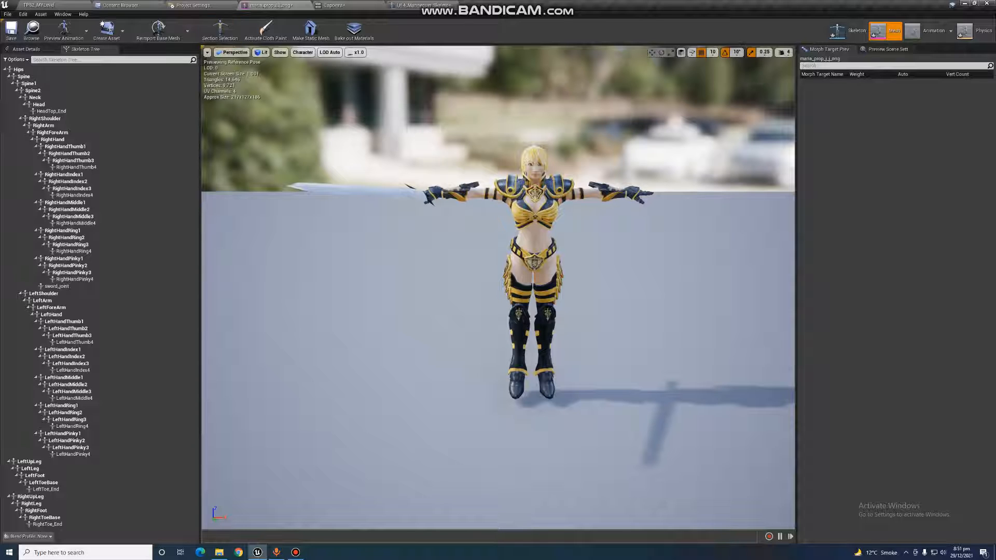
click(415, 5)
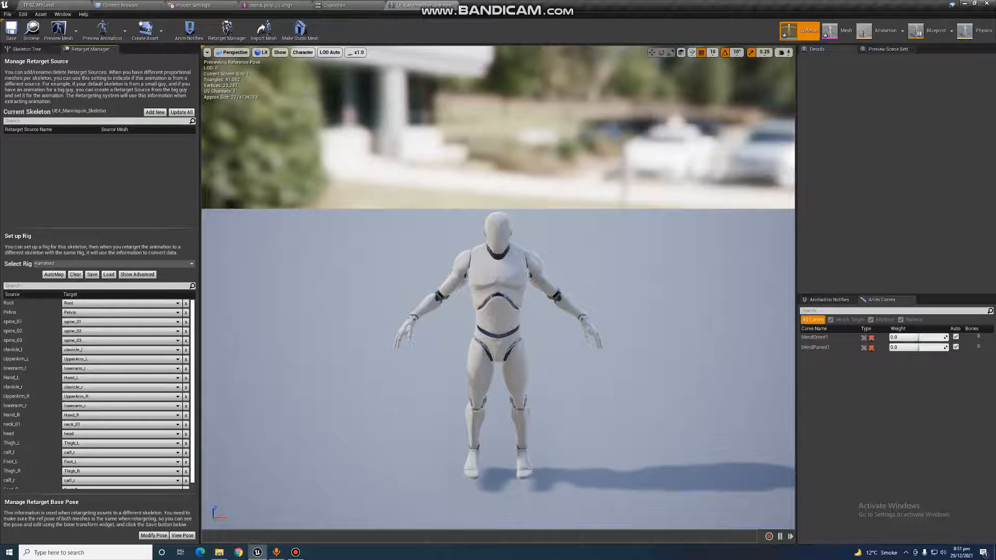
click(272, 5)
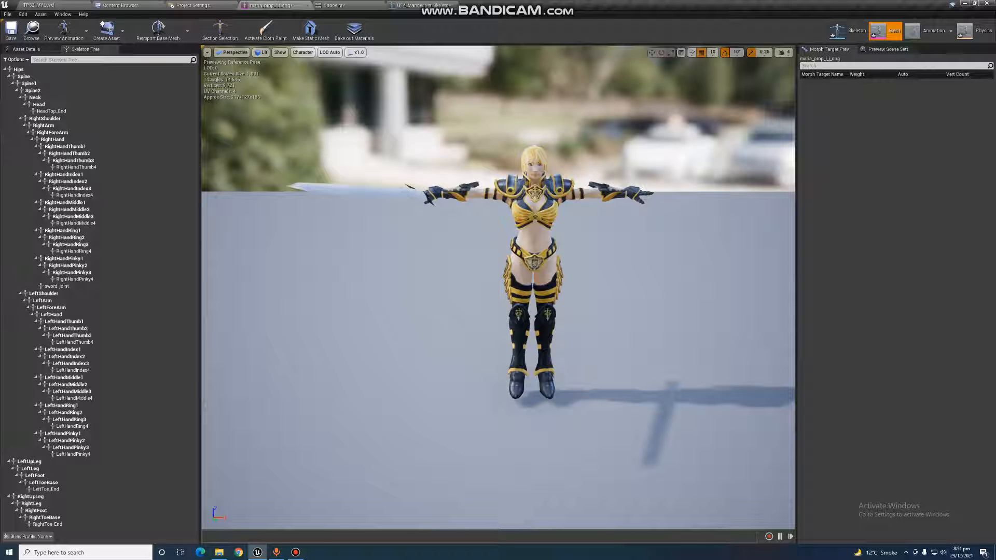
click(420, 5)
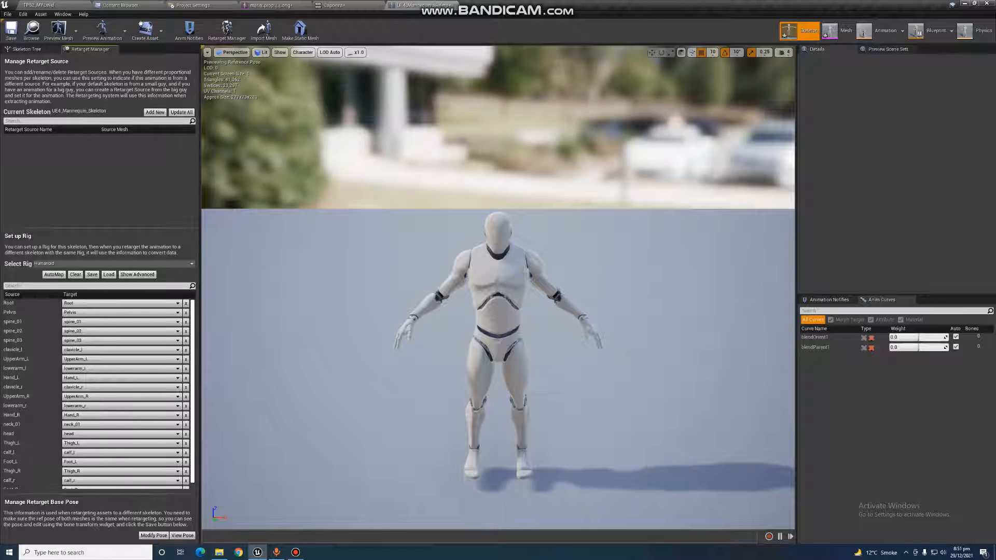
- Preview the mannequin skeleton's stored retarget base pose and hide it again
scroll(99, 394, down, 1)
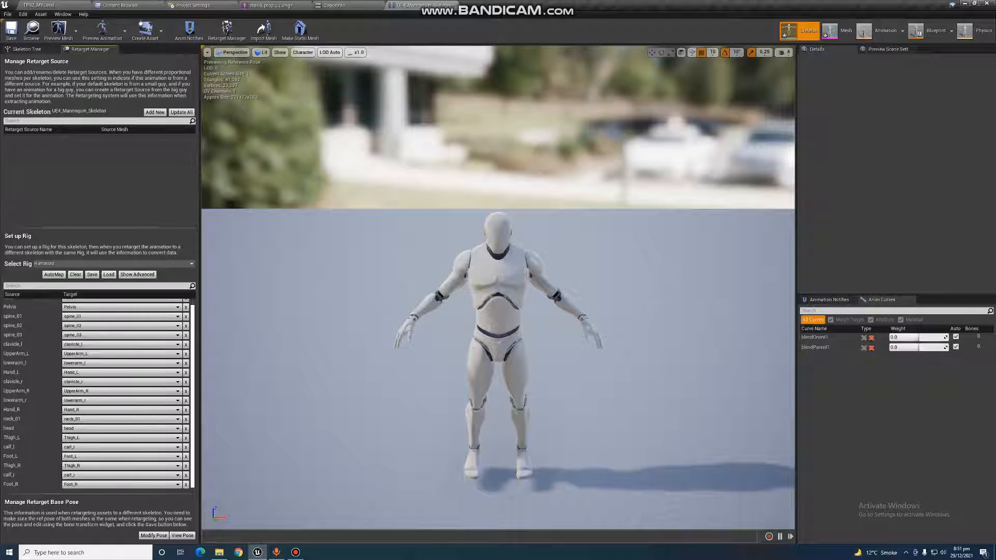
click(182, 535)
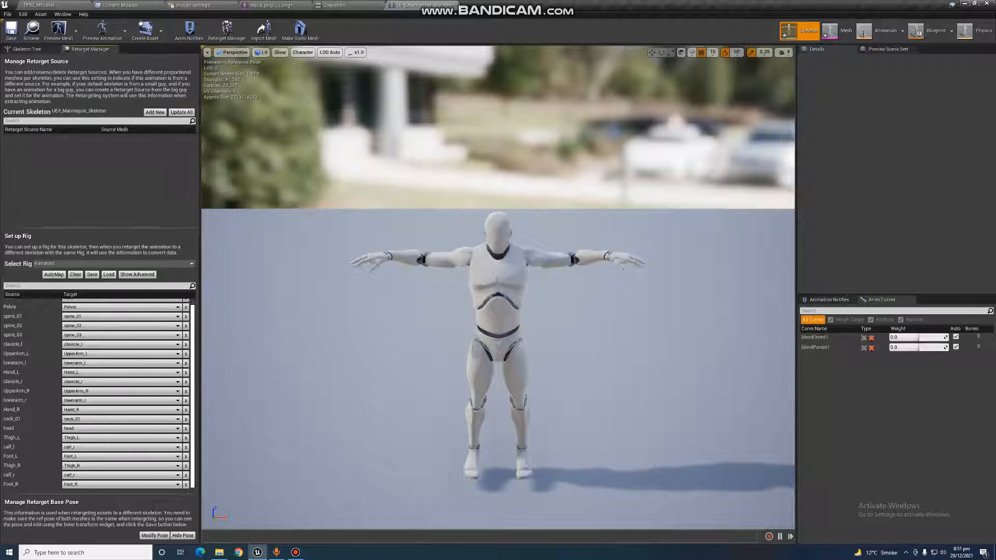
click(182, 536)
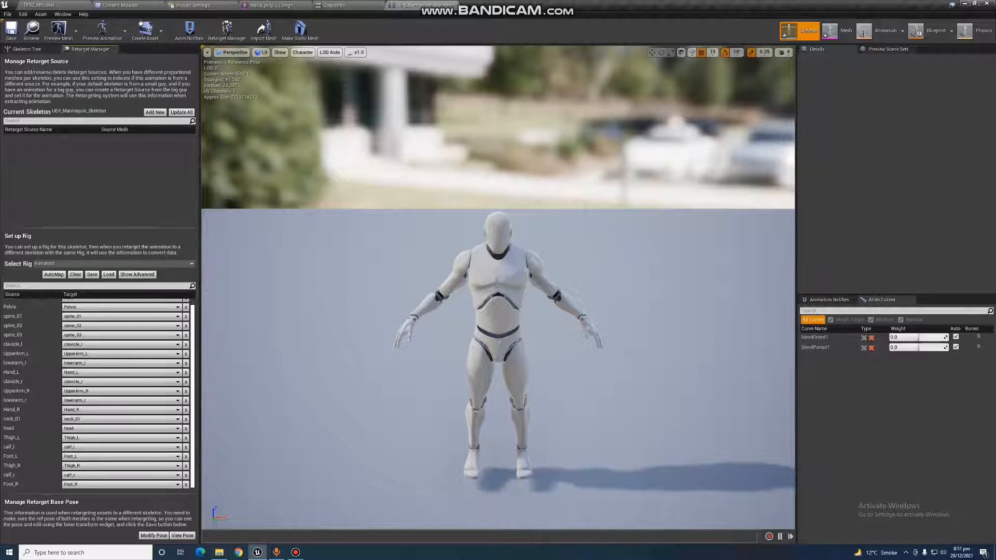
scroll(93, 394, up, 1)
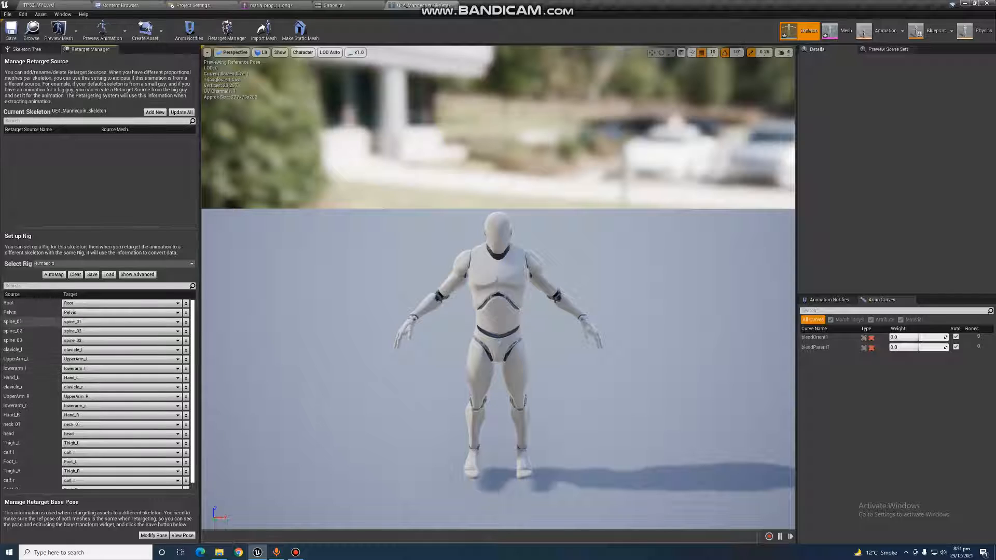
- Rotate the mannequin's upperarm_r bone upward until the arm is roughly horizontal, matching Maria's T-pose
click(26, 49)
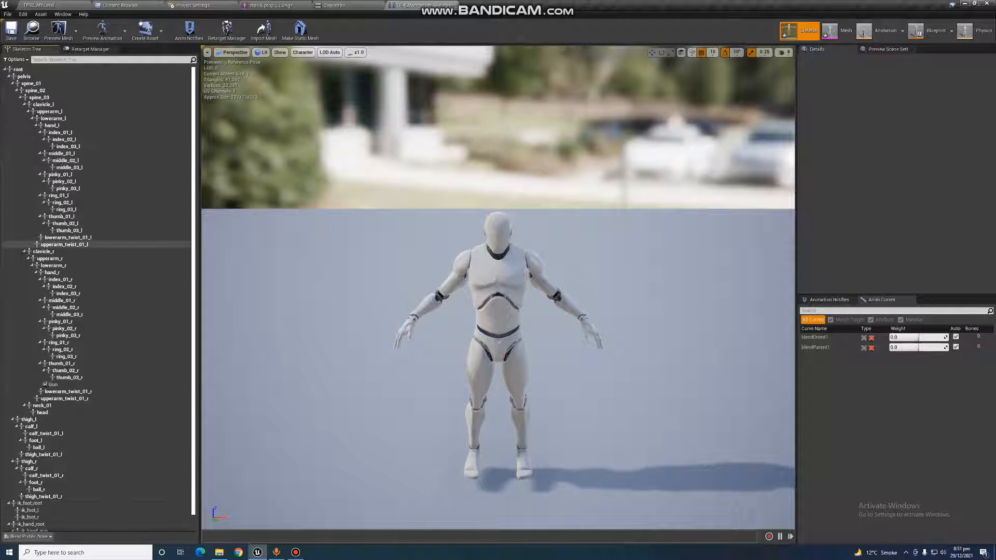
click(51, 259)
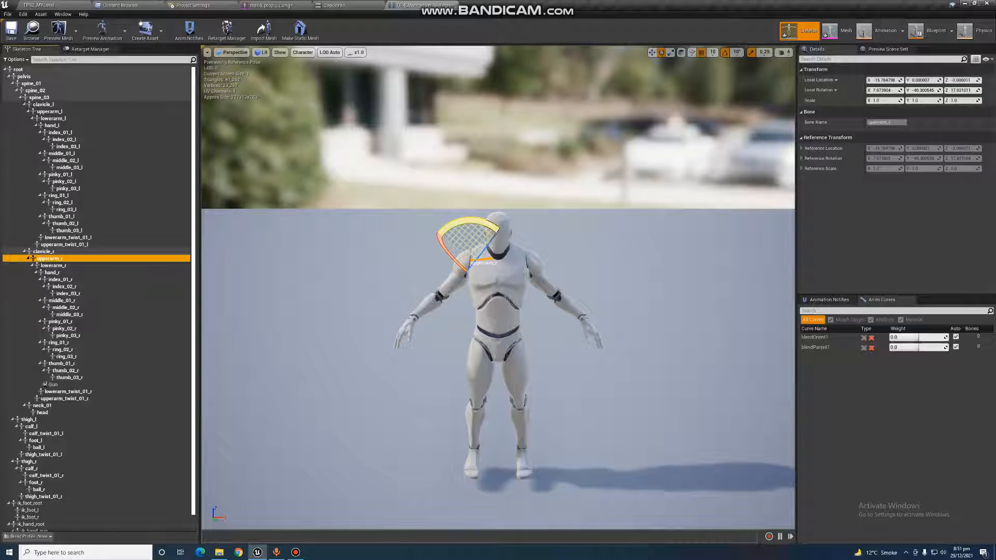
drag(470, 224, 483, 257)
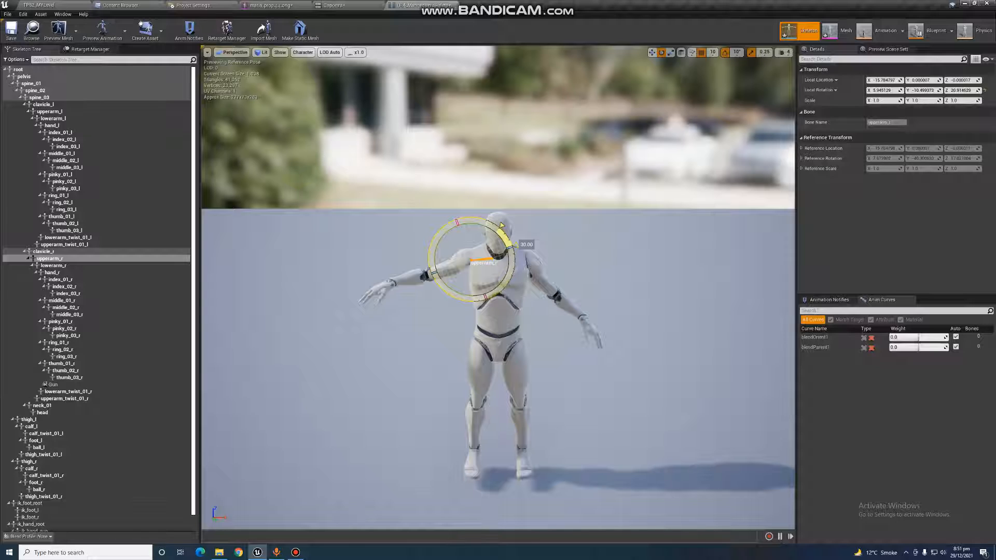
drag(514, 245, 519, 261)
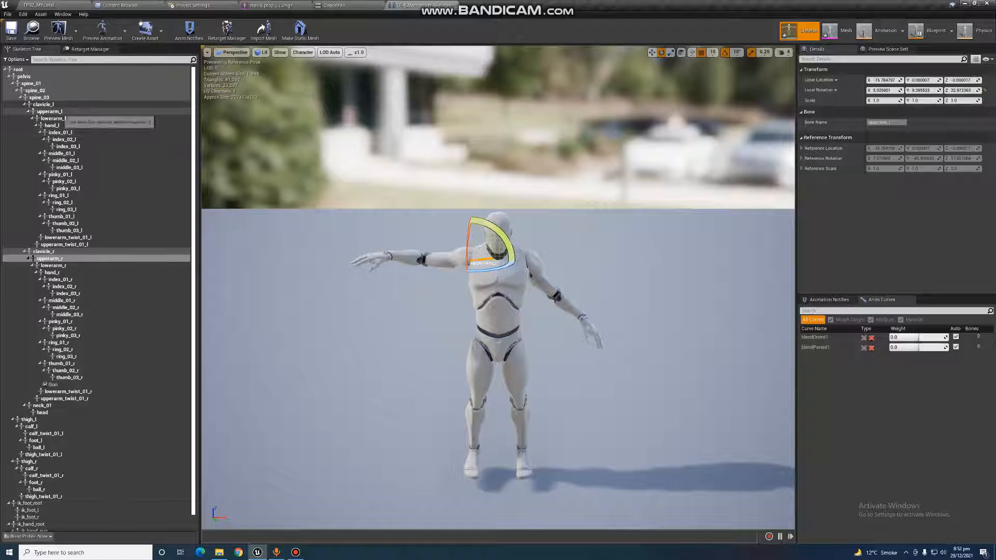
- Rotate the mannequin's upperarm_l bone upward until the arm is roughly horizontal, and compare the T-pose with Maria's
click(50, 112)
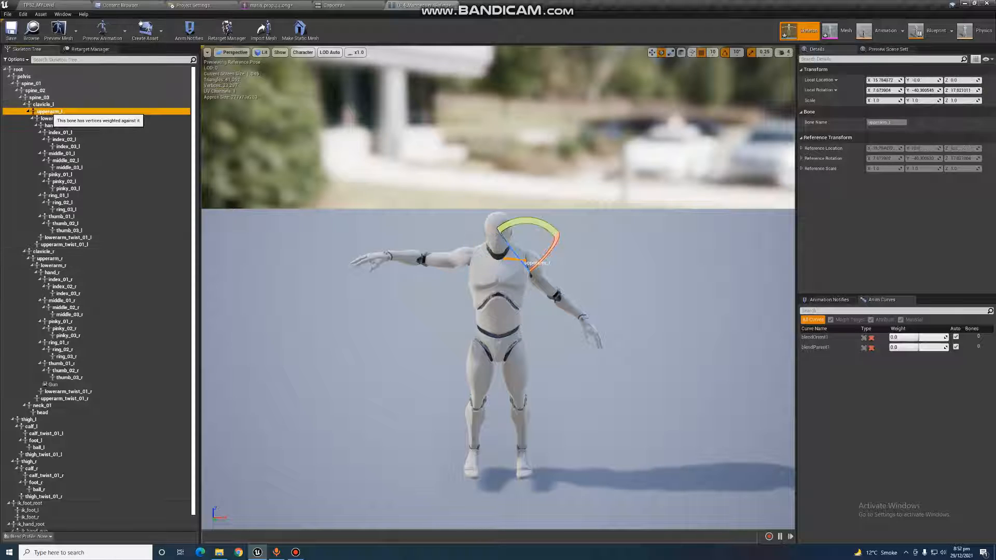
drag(555, 241, 554, 334)
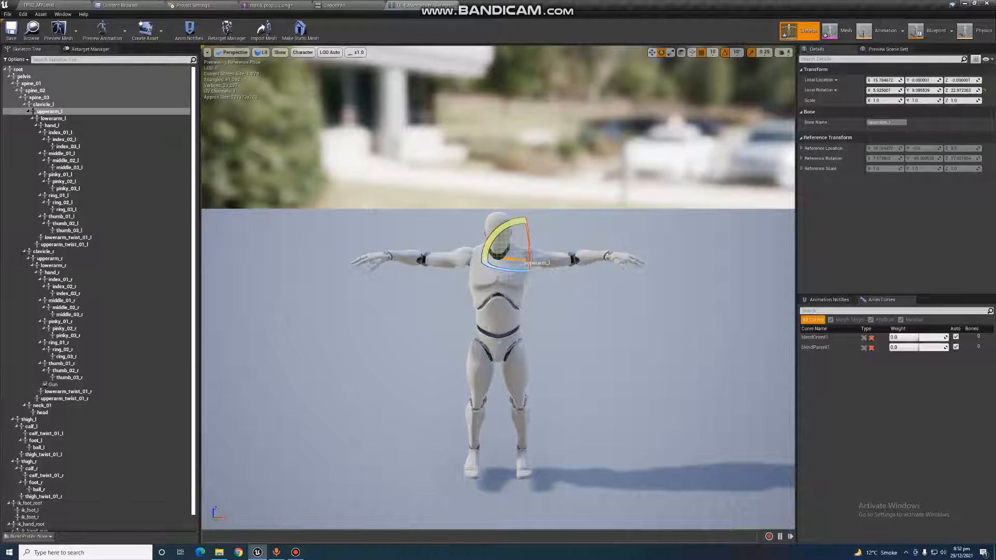
key(Escape)
click(273, 5)
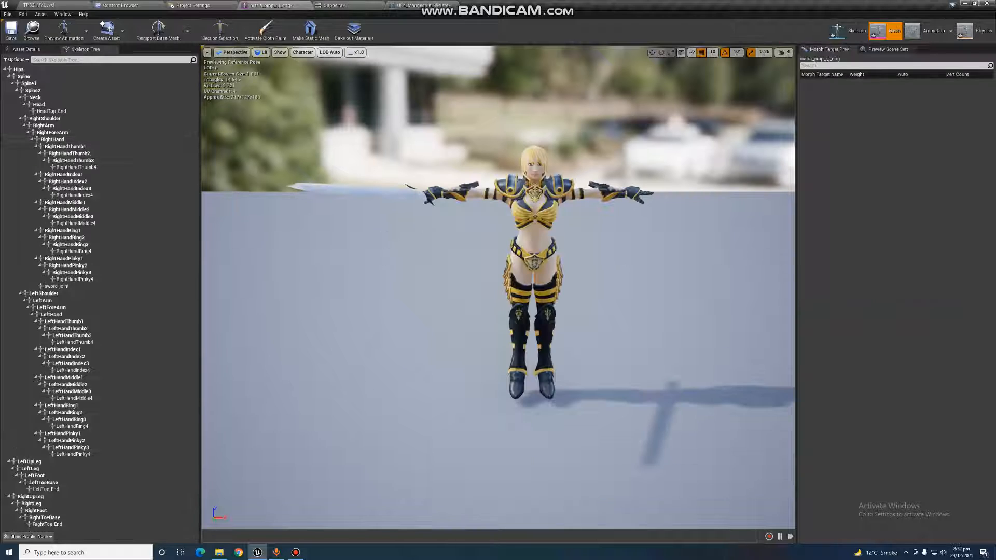
click(421, 6)
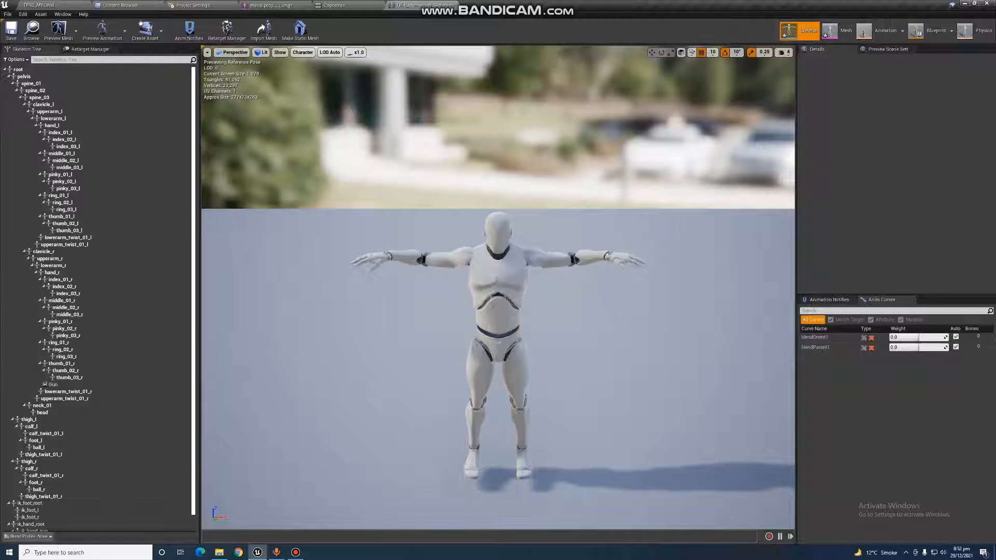
- Store the mannequin's current T-pose as its retarget base pose, and toggle the base pose preview to check it
click(89, 49)
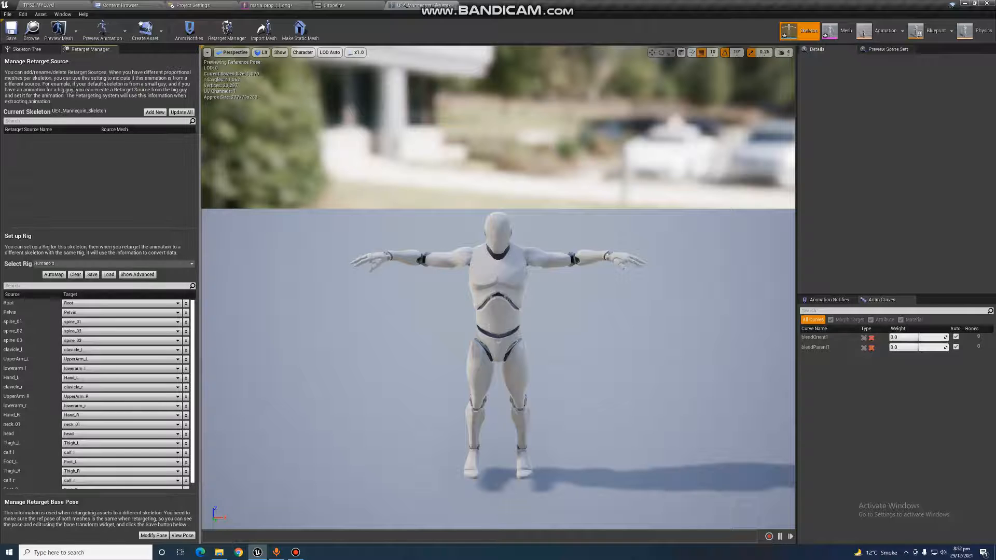
scroll(124, 394, down, 2)
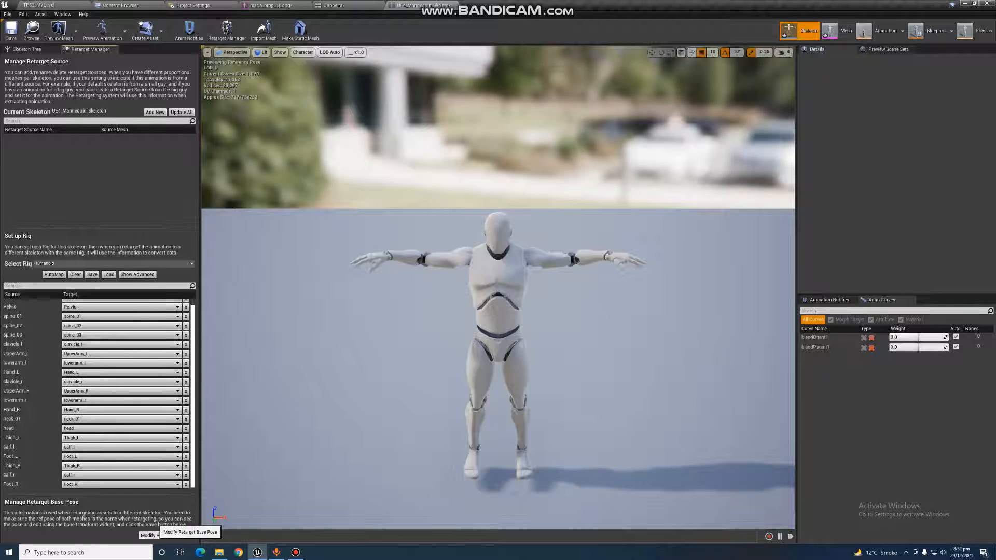
click(151, 536)
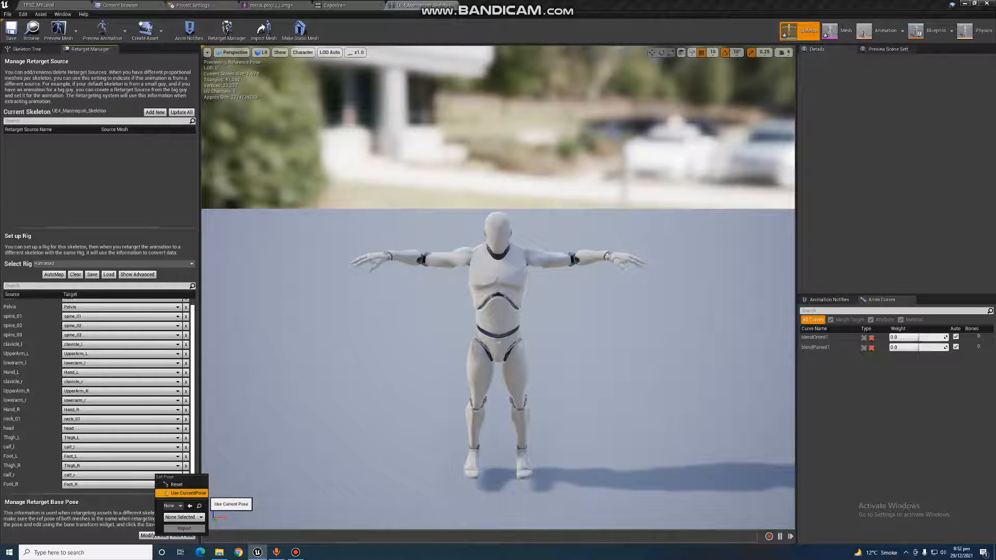
click(189, 493)
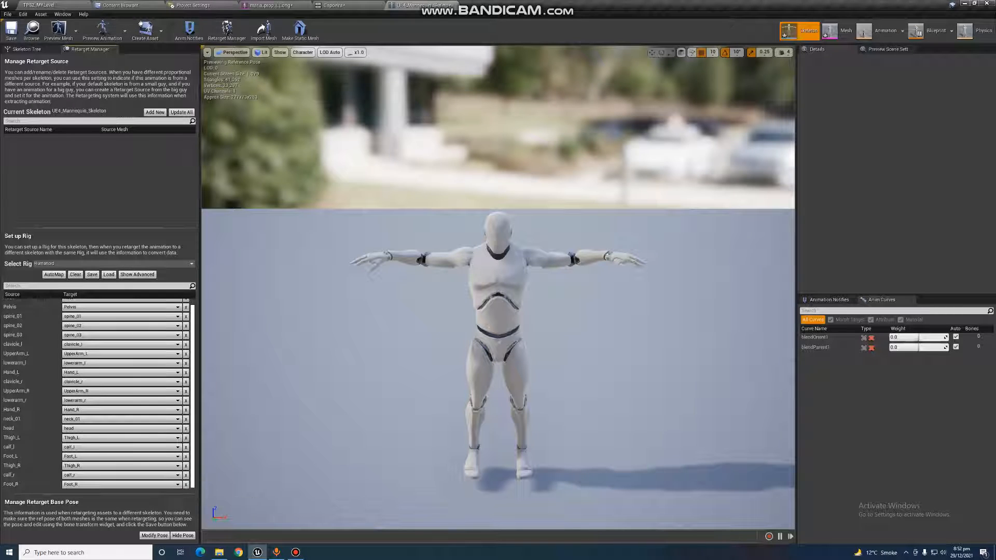
click(182, 535)
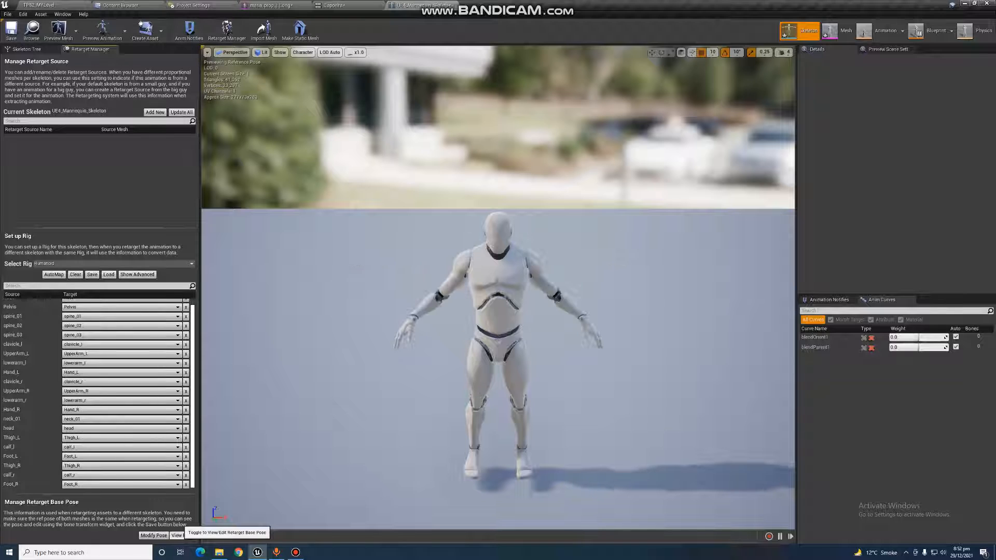
click(178, 535)
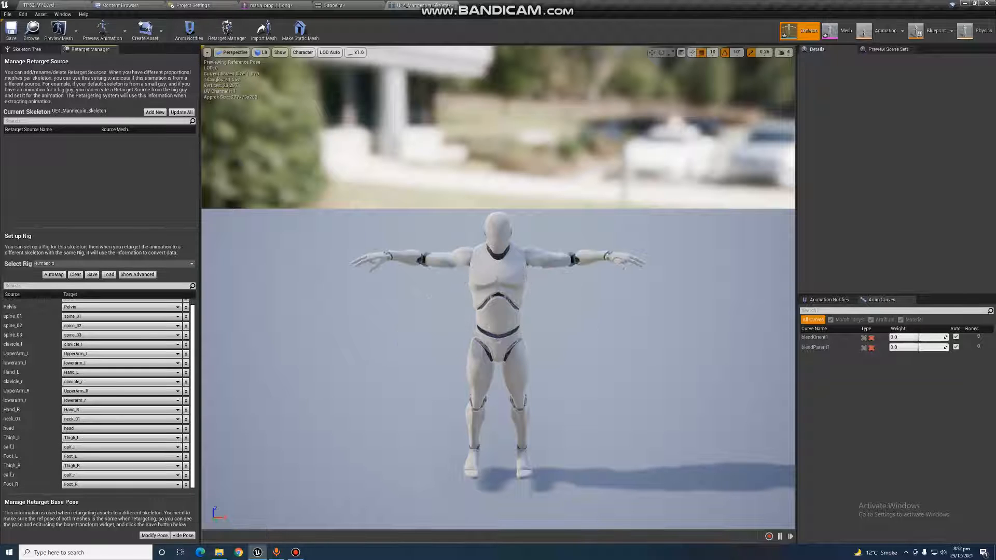
- Compare the mannequin's retarget base pose with Maria's reference pose in the maria_prop_j_j_ong mesh
click(276, 5)
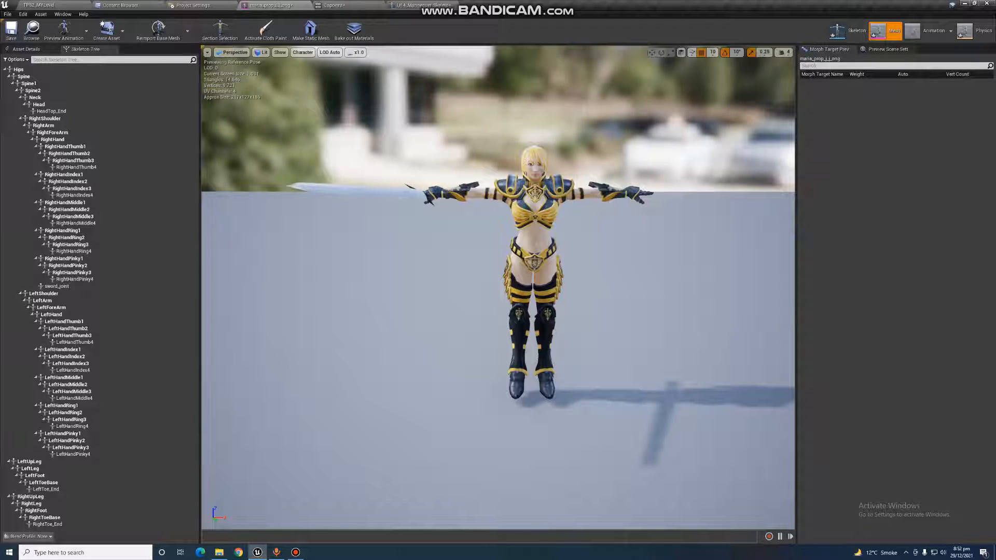
click(420, 5)
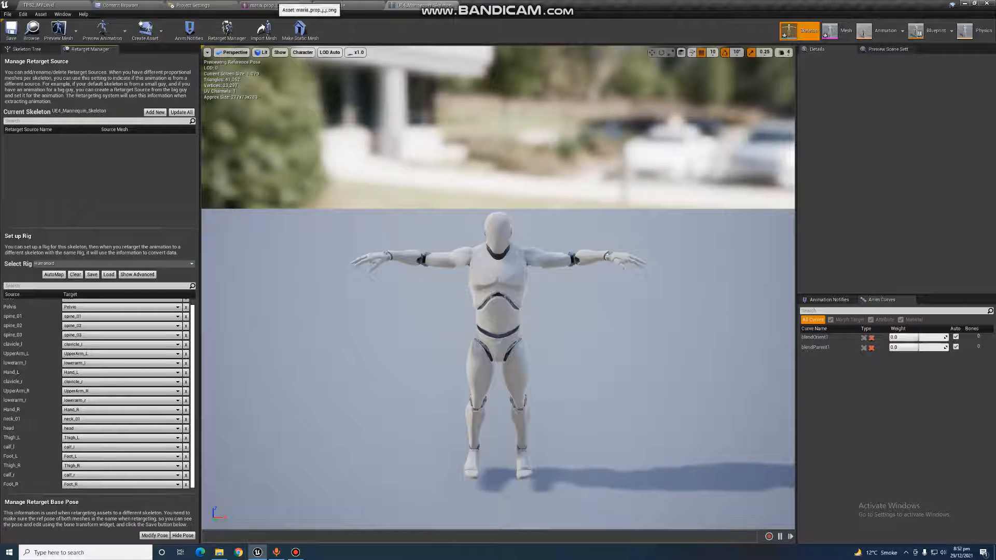
click(270, 5)
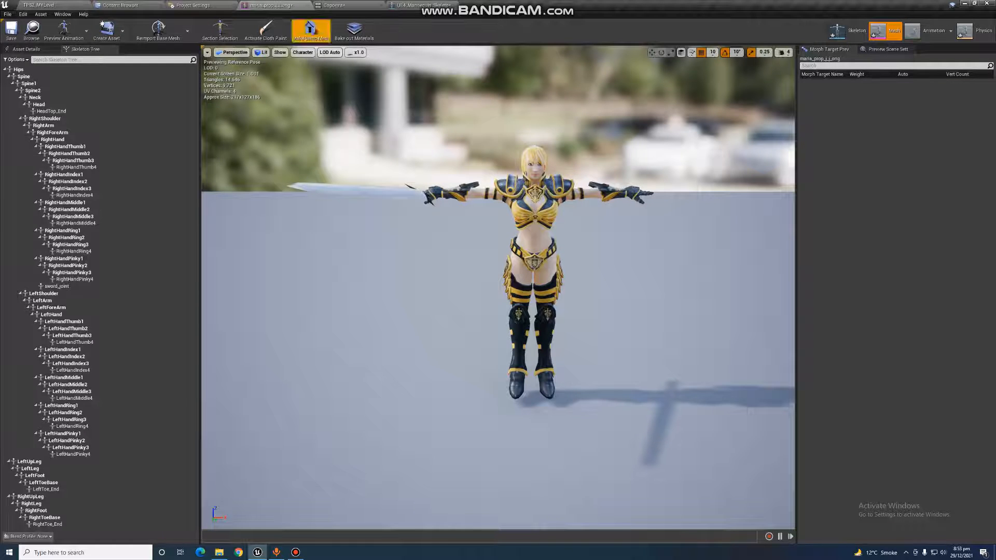
- Open the maria_prop_j_j_ong_Skeleton asset and assign the Humanoid rig in its retarget settings
click(120, 6)
double_click(491, 57)
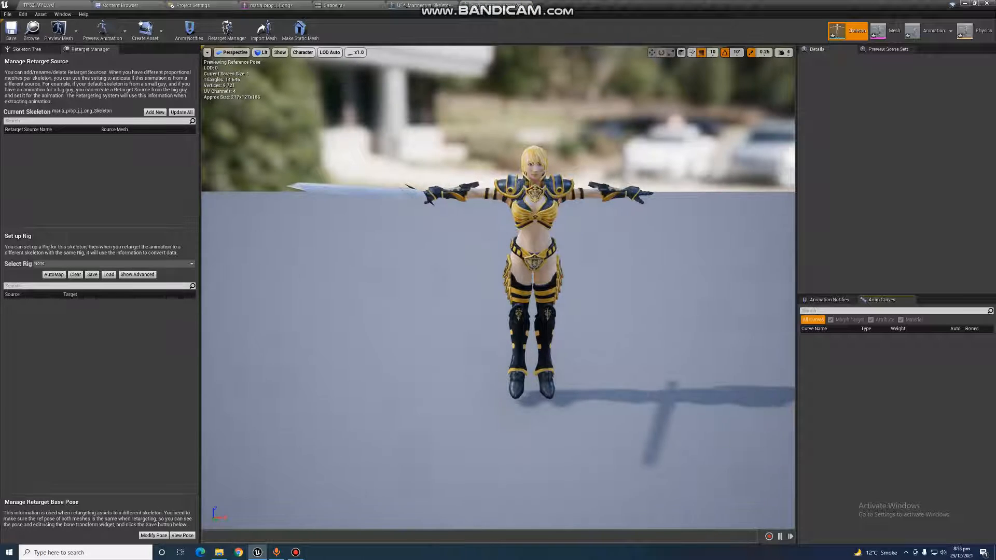
click(26, 49)
click(90, 48)
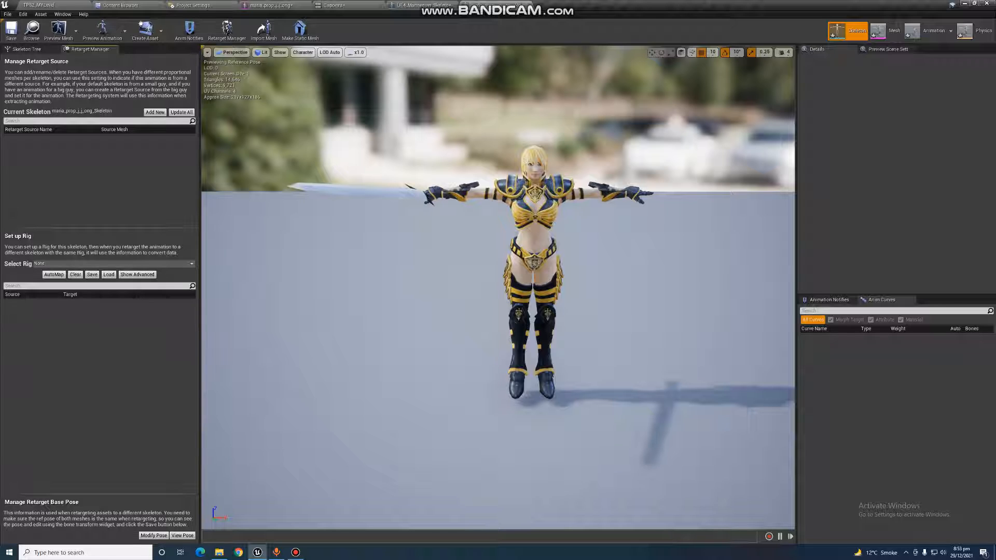
click(115, 263)
click(52, 275)
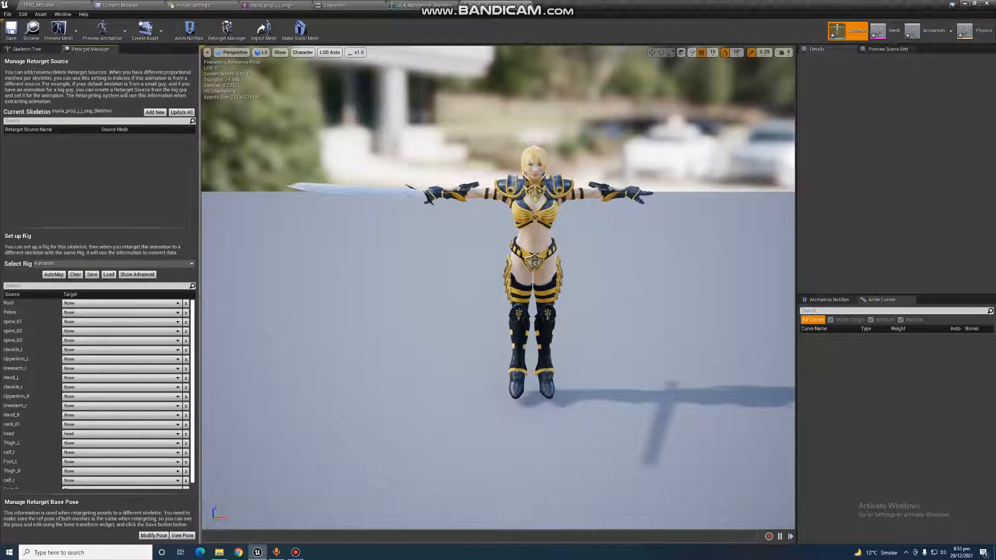
- Close the Capoeira asset and show the mannequin skeleton's bone hierarchy
click(25, 49)
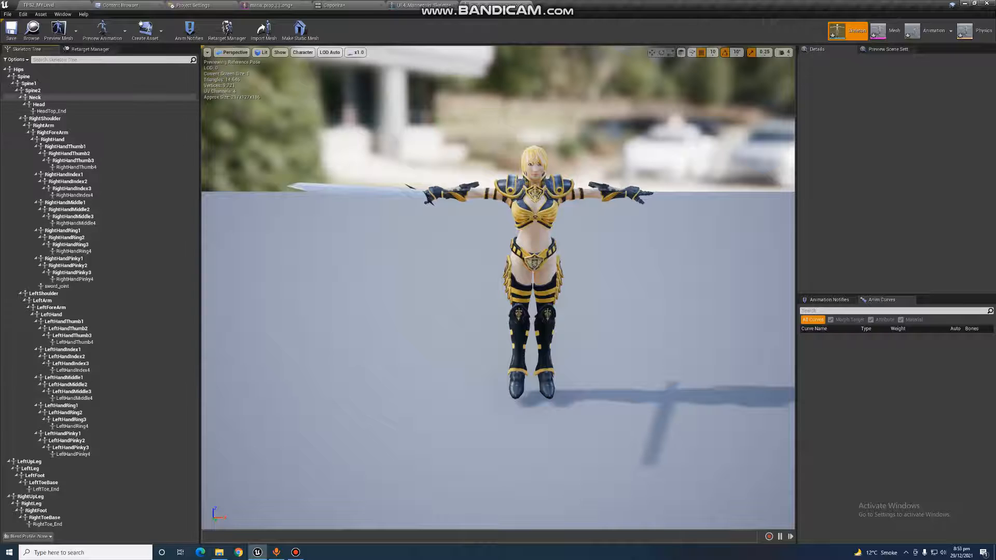
click(419, 5)
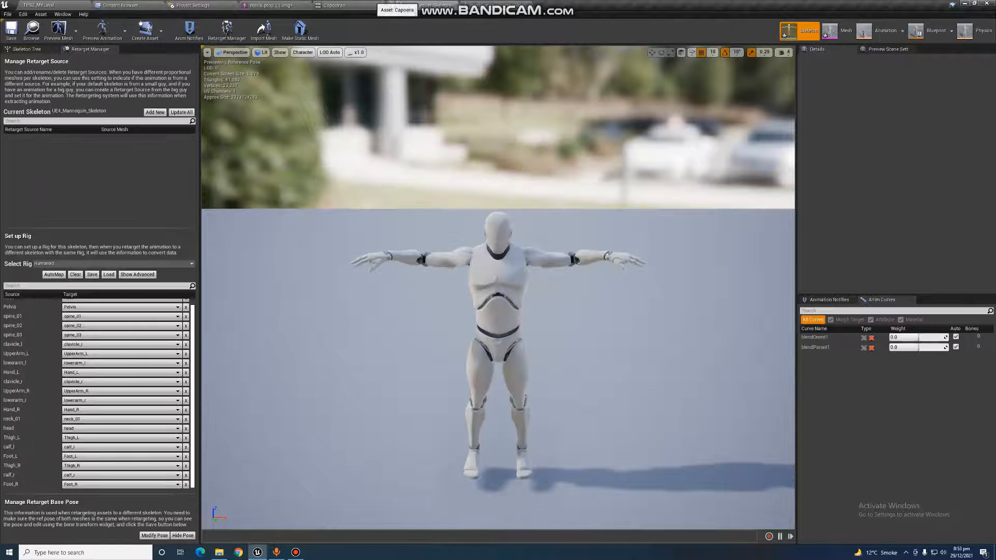
click(381, 5)
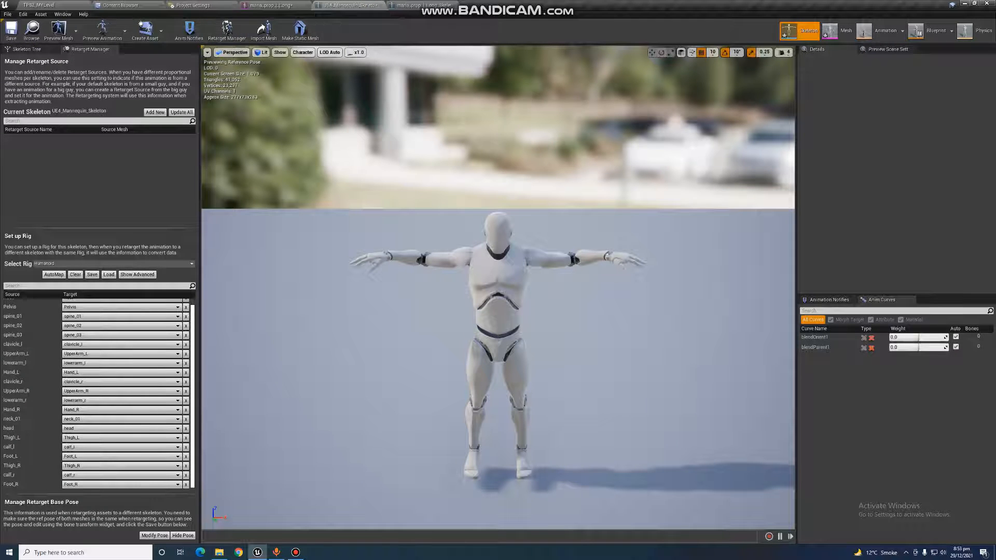
click(26, 49)
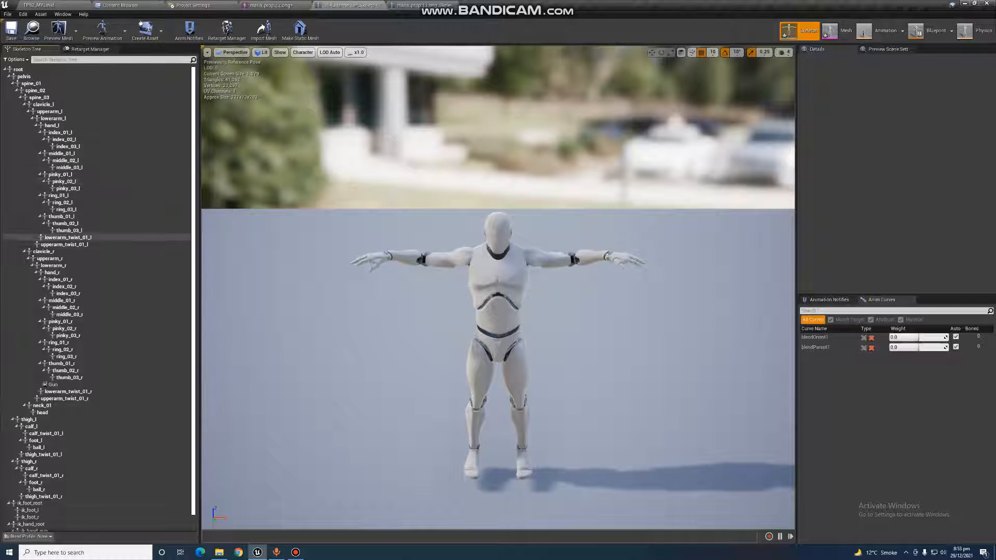
- Compare the mannequin's bone hierarchy with Maria's, close the maria_prop_j_j_ong mesh editor and return to Maria's skeleton
click(271, 5)
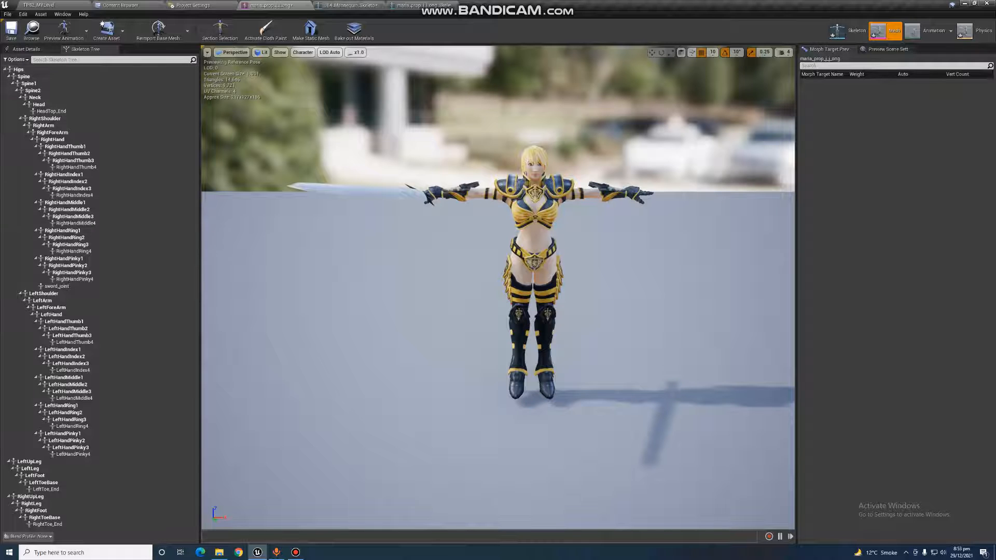
click(351, 5)
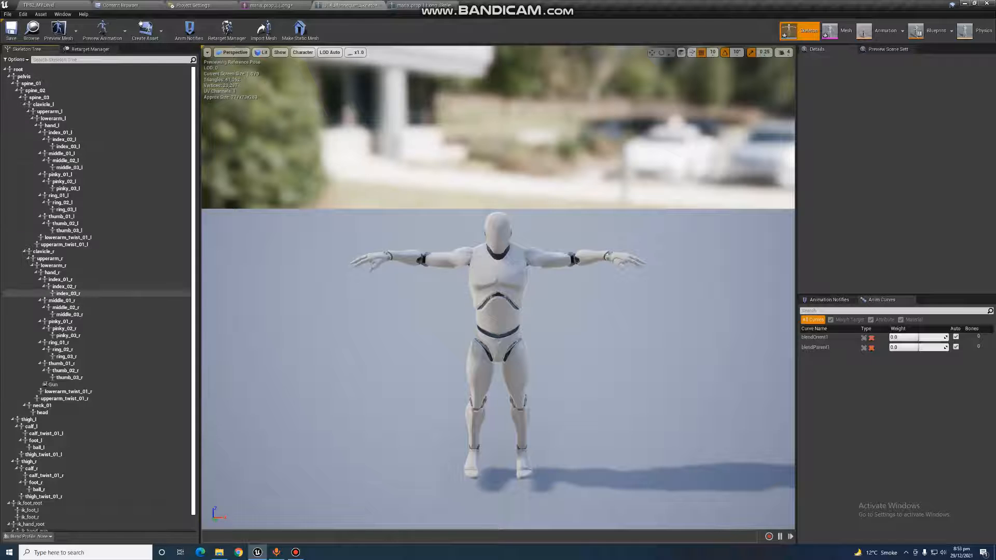
click(269, 5)
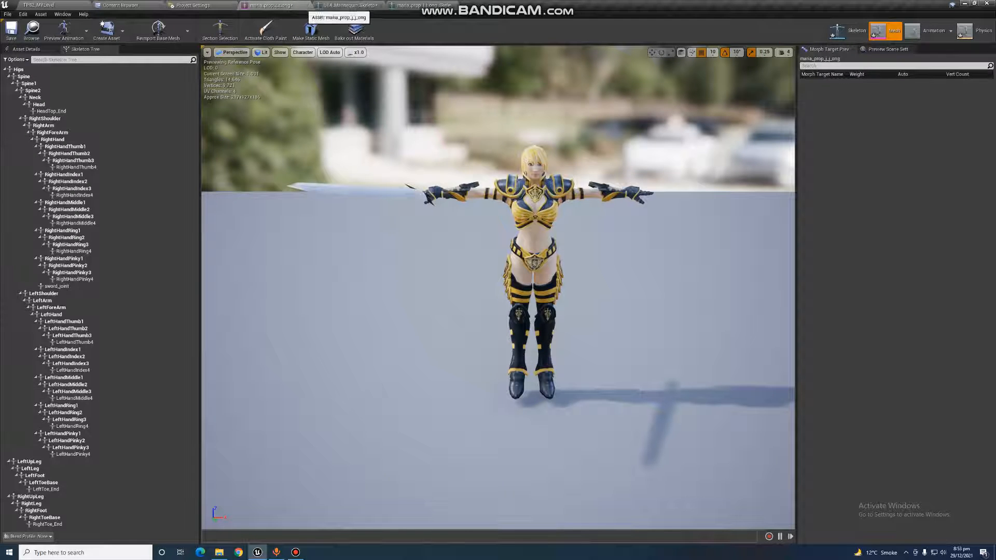
click(306, 5)
click(350, 5)
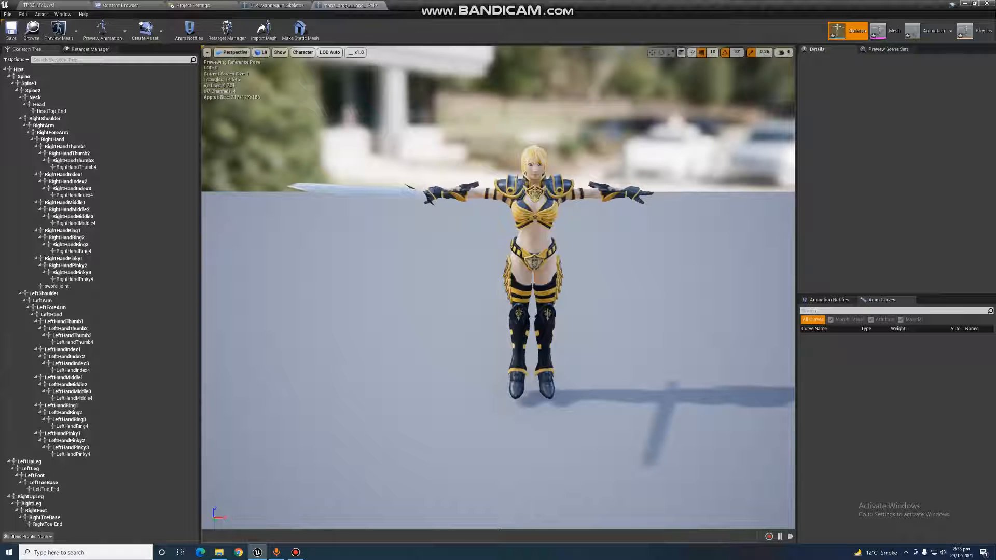
- Map Maria's Humanoid rig nodes: Pelvis to Hips, spine_01 to Spine, spine_02 to Spine1 and spine_03 to Spine2
click(89, 49)
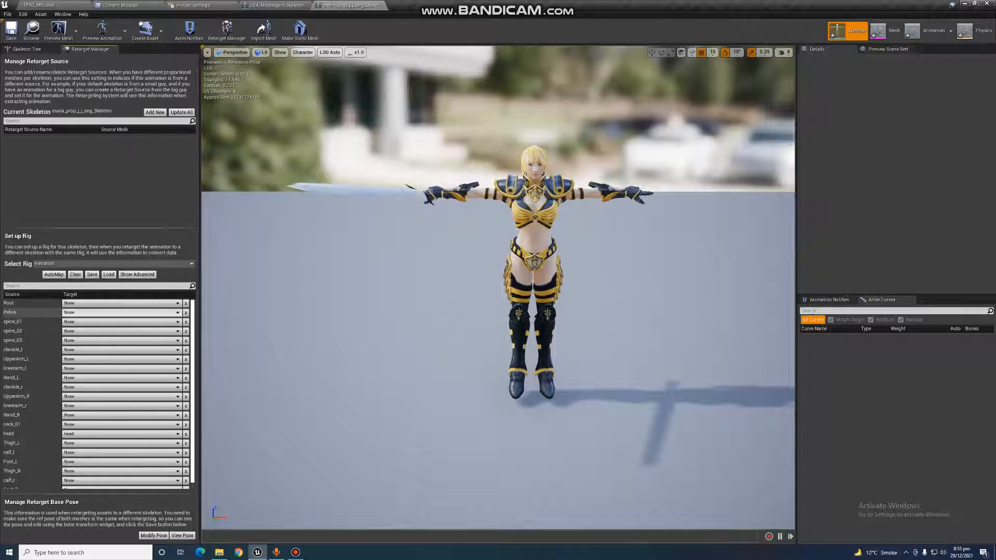
click(78, 313)
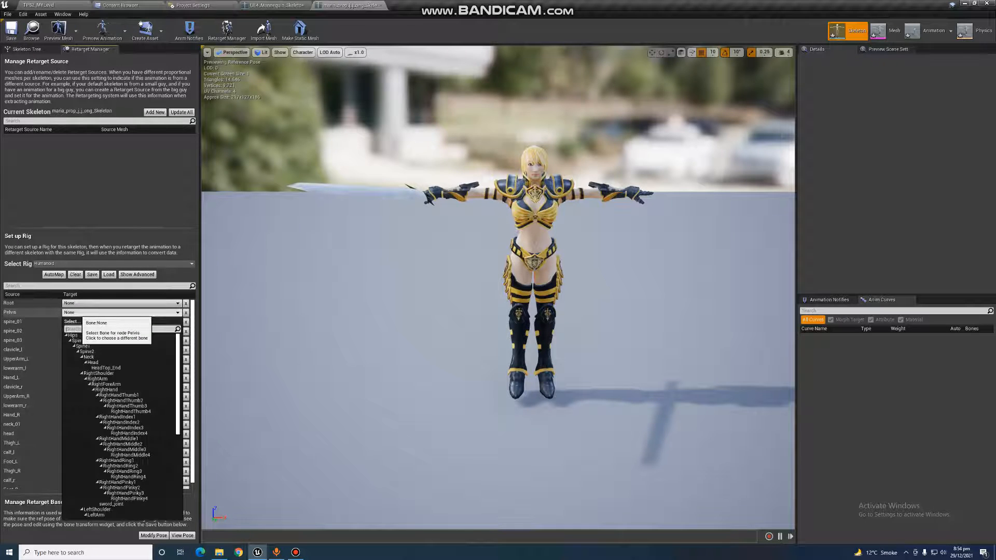
click(73, 336)
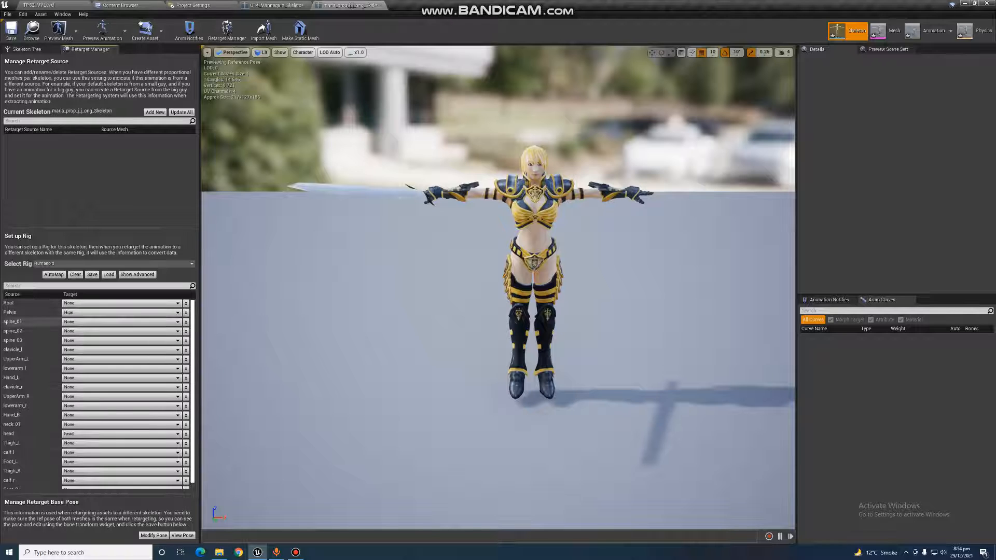
click(78, 322)
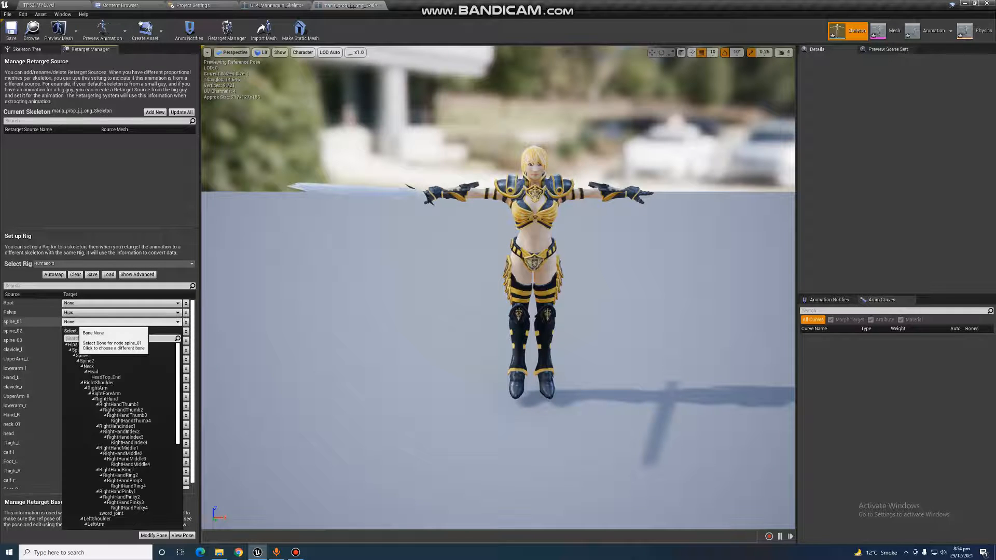
click(78, 351)
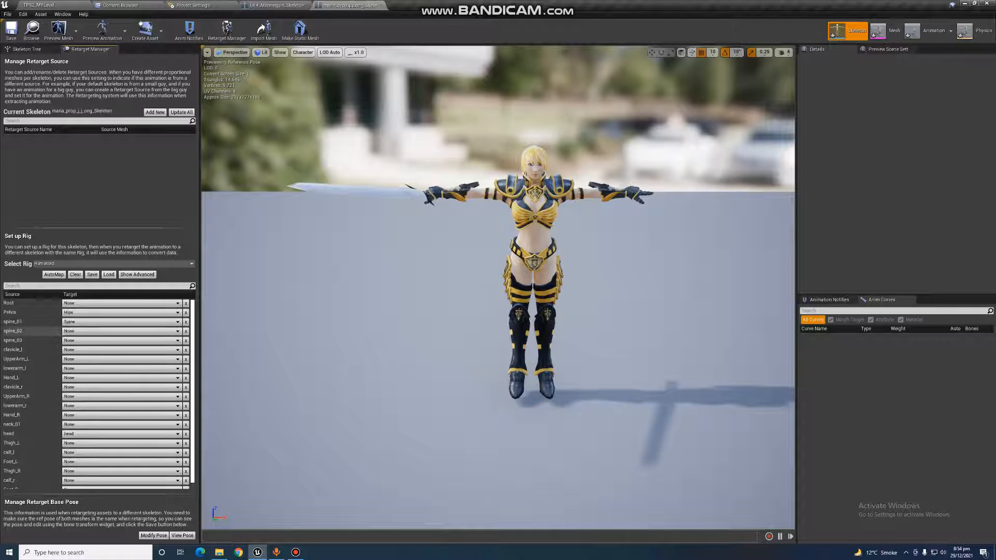
click(77, 331)
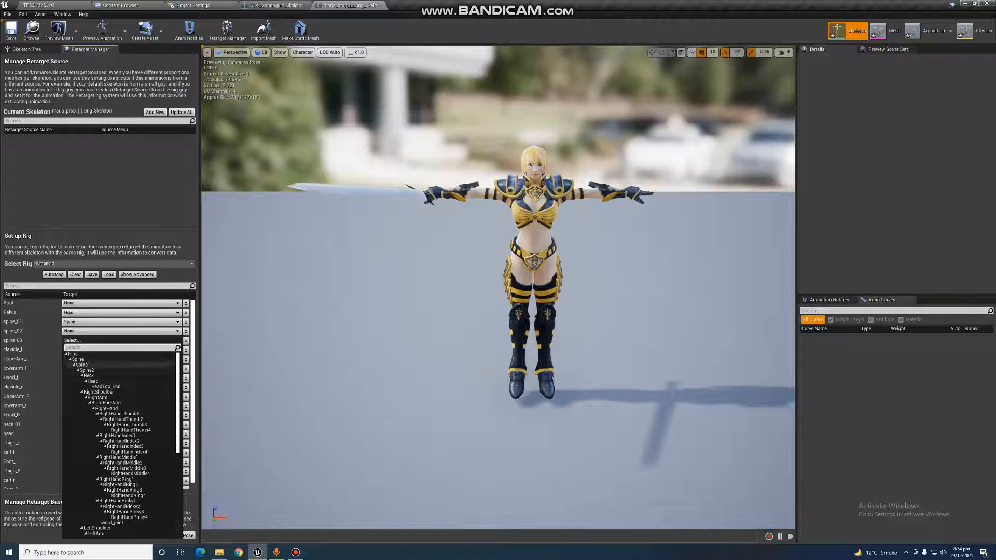
click(99, 365)
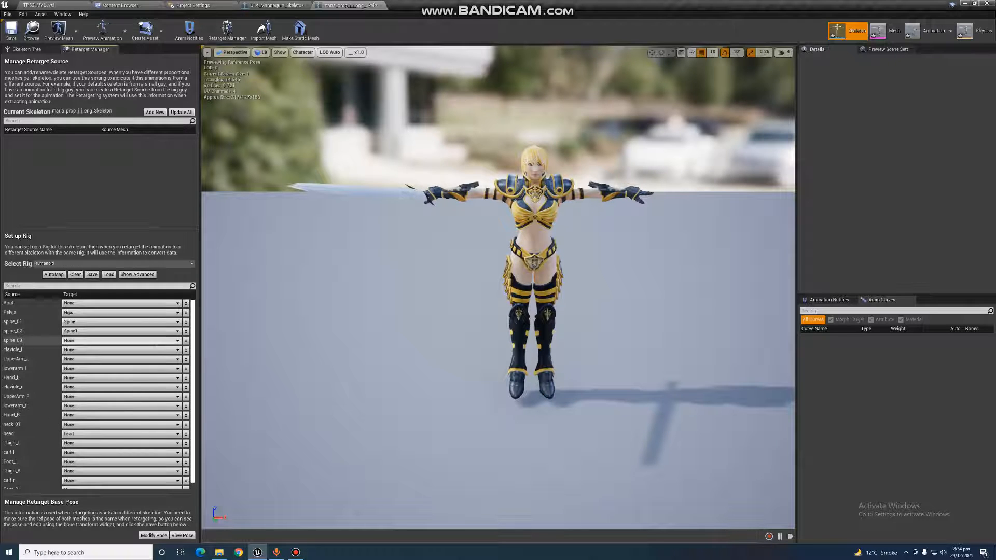
click(78, 340)
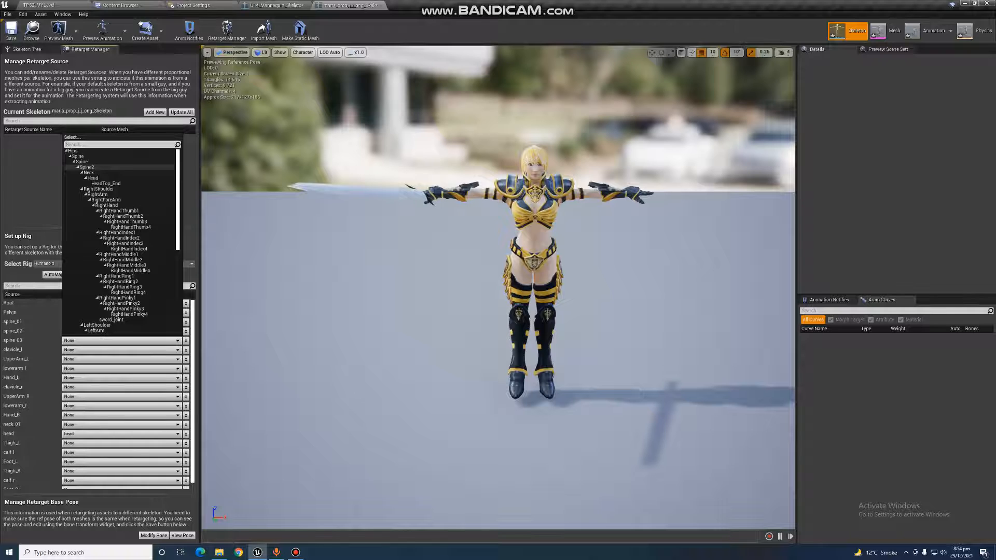
click(86, 167)
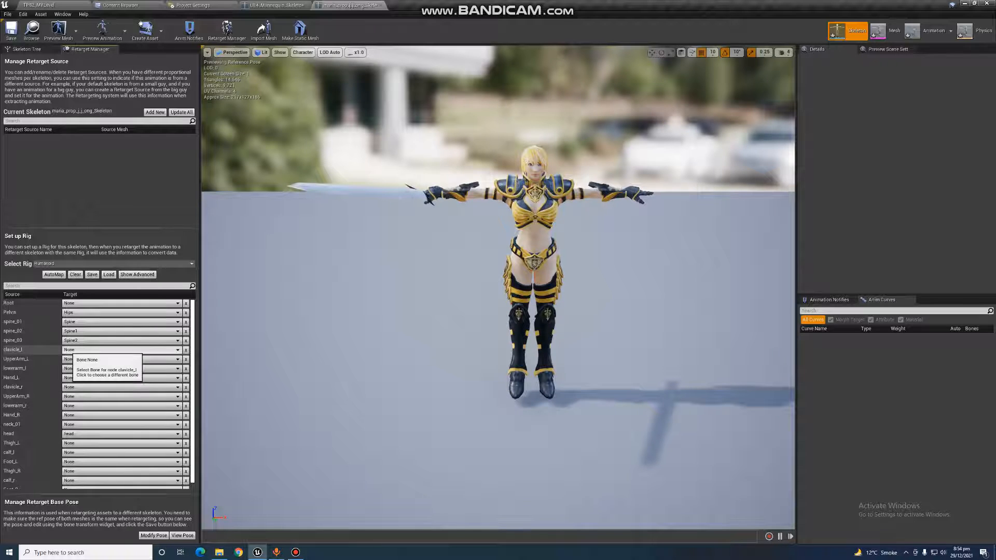
- Map the left clavicle and upper arm rig nodes: clavicle_l to LeftShoulder and UpperArm_L to LeftArm
click(71, 350)
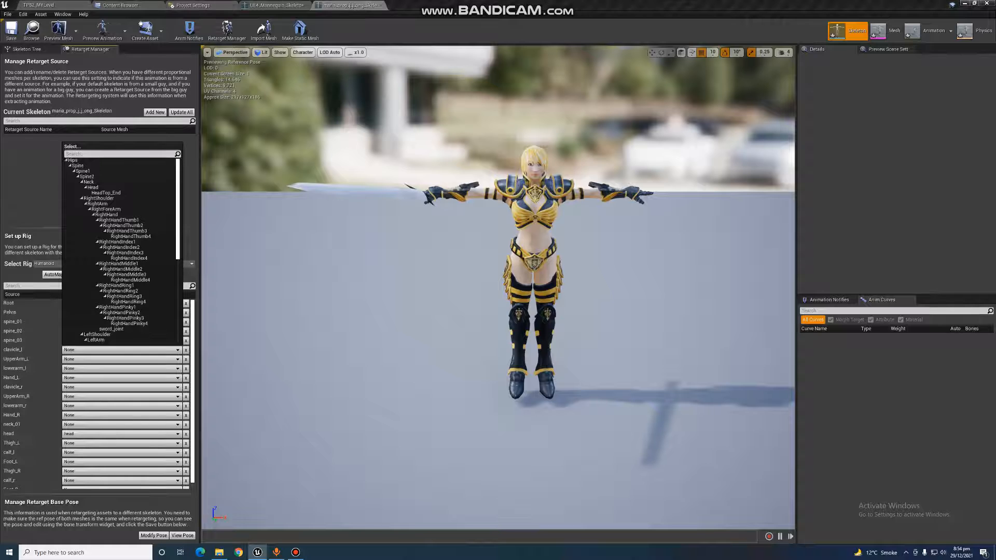
scroll(119, 254, down, 5)
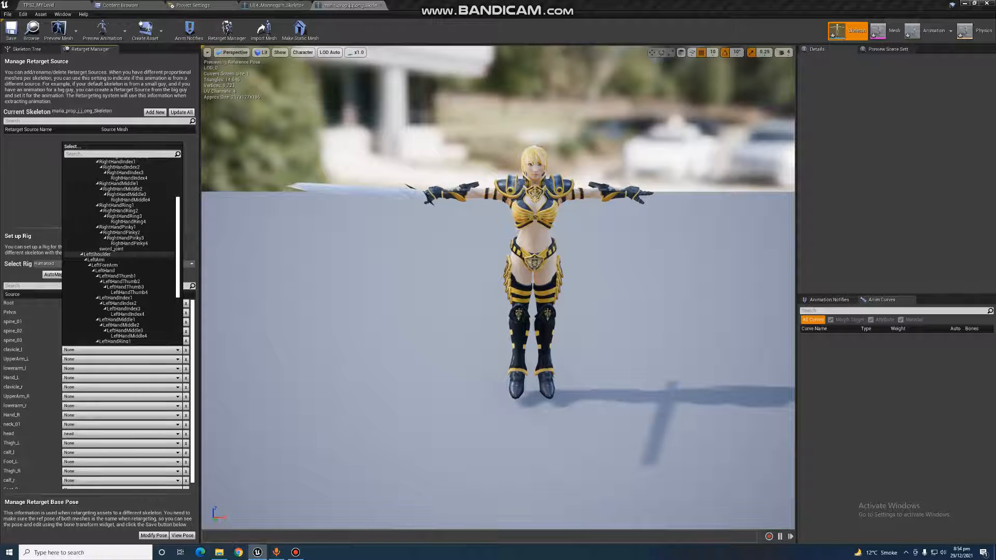
click(104, 254)
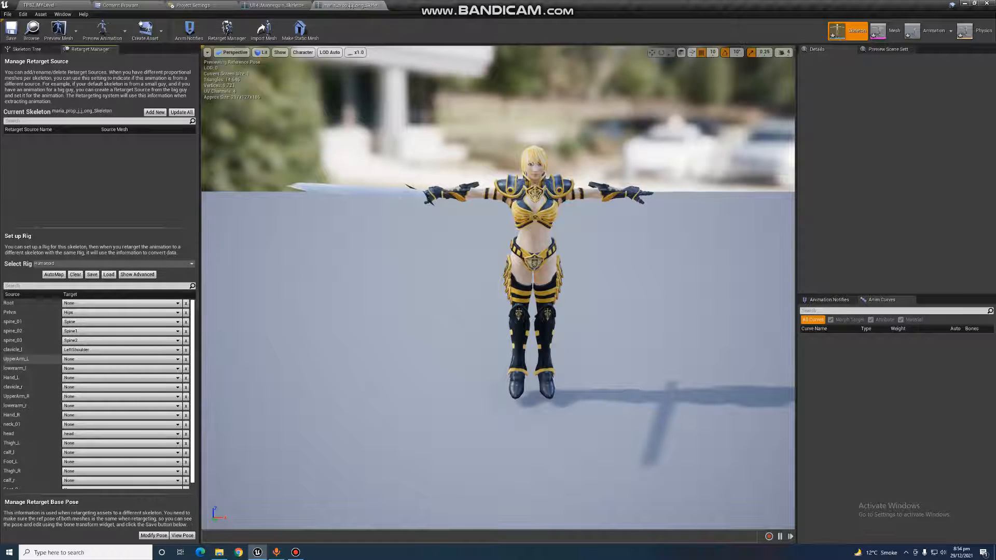
click(119, 359)
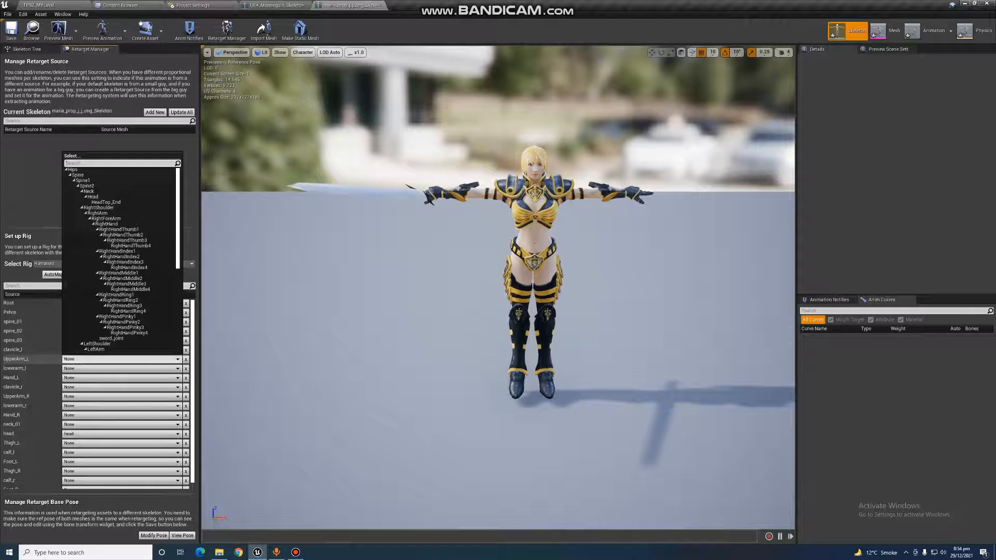
scroll(119, 295, down, 5)
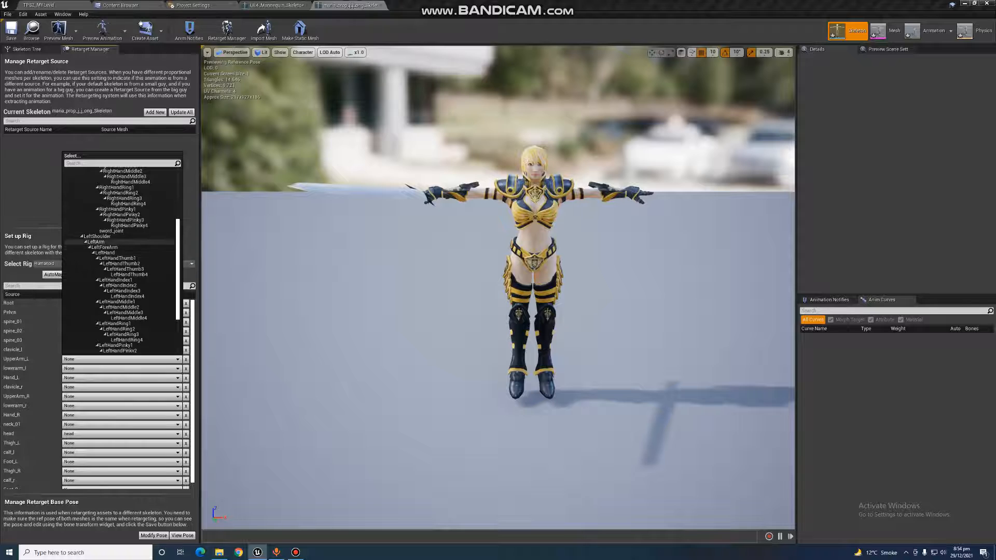
click(96, 242)
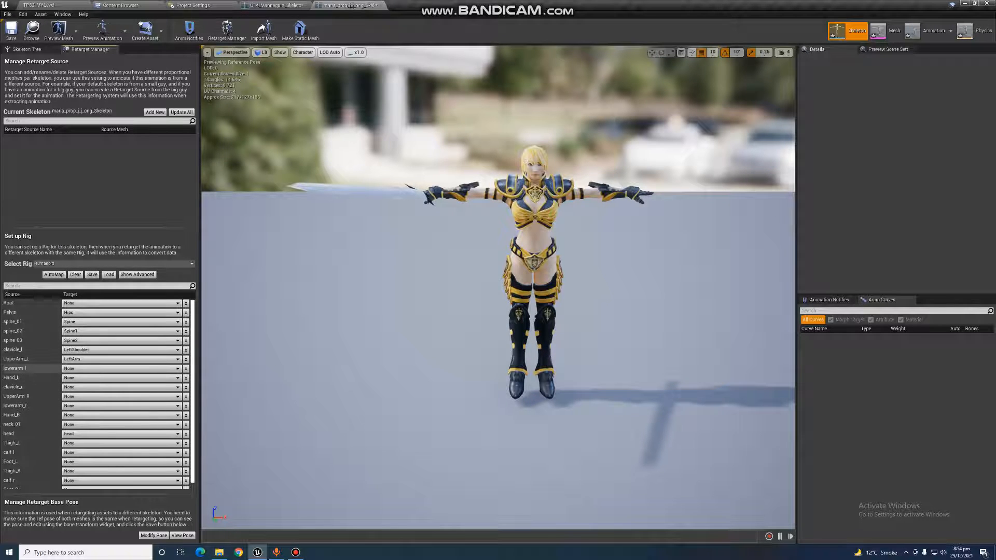
- Map the left lower arm and hand rig nodes: lowerarm_l to LeftForeArm and Hand_L to LeftHand
click(119, 369)
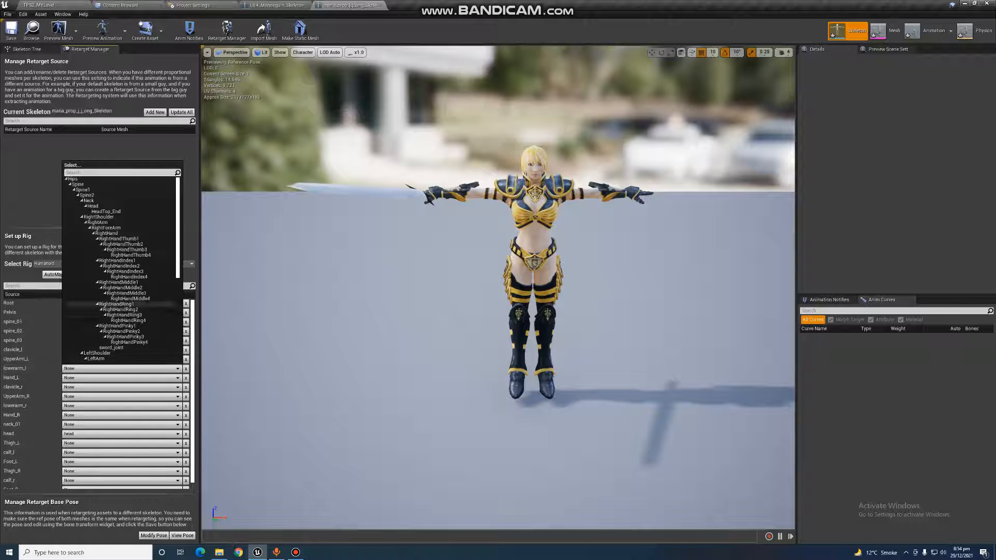
scroll(120, 310, down, 8)
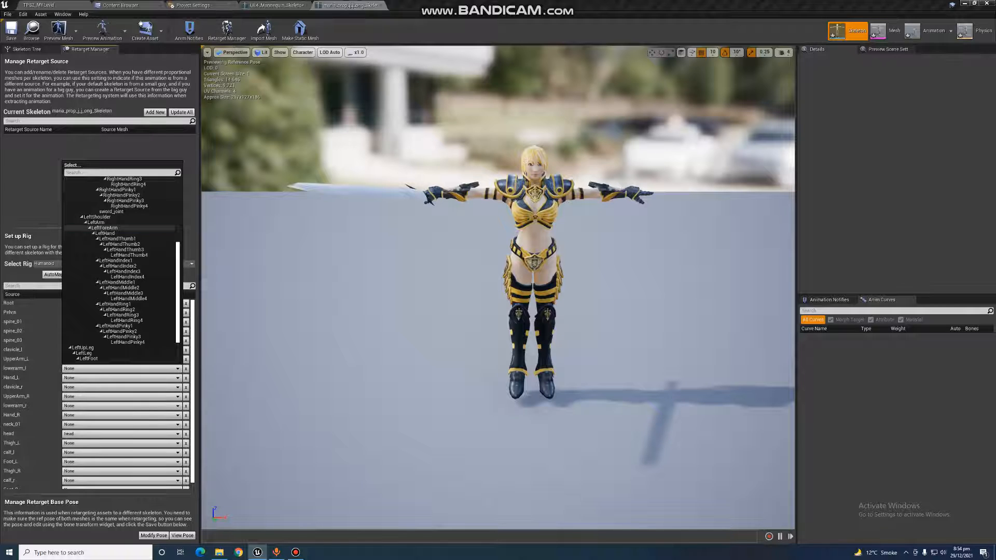
click(104, 228)
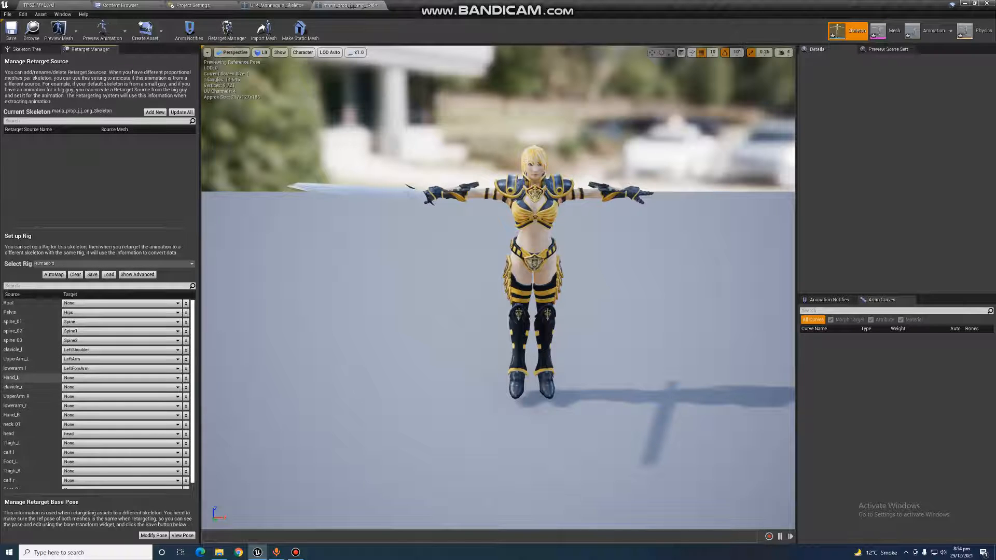
click(120, 378)
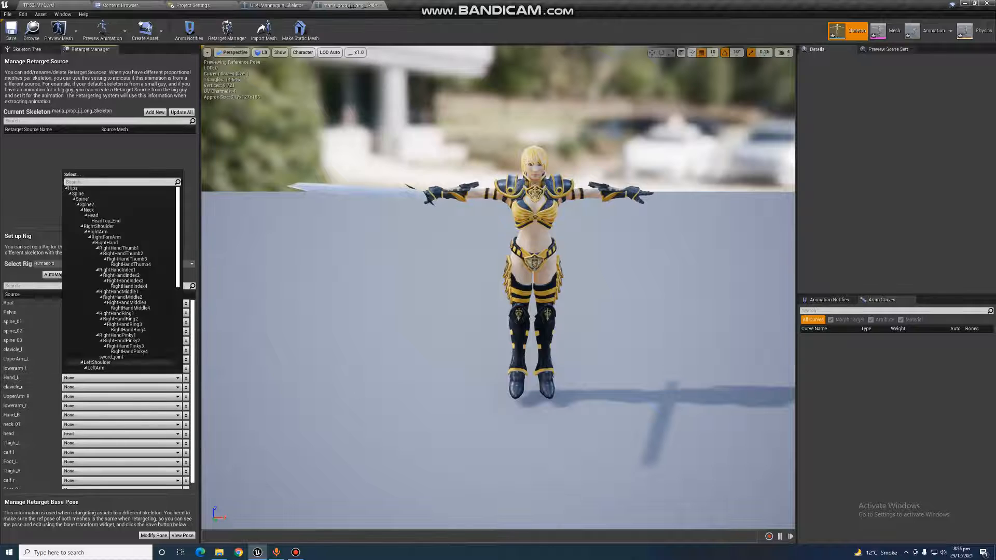
scroll(120, 290, down, 5)
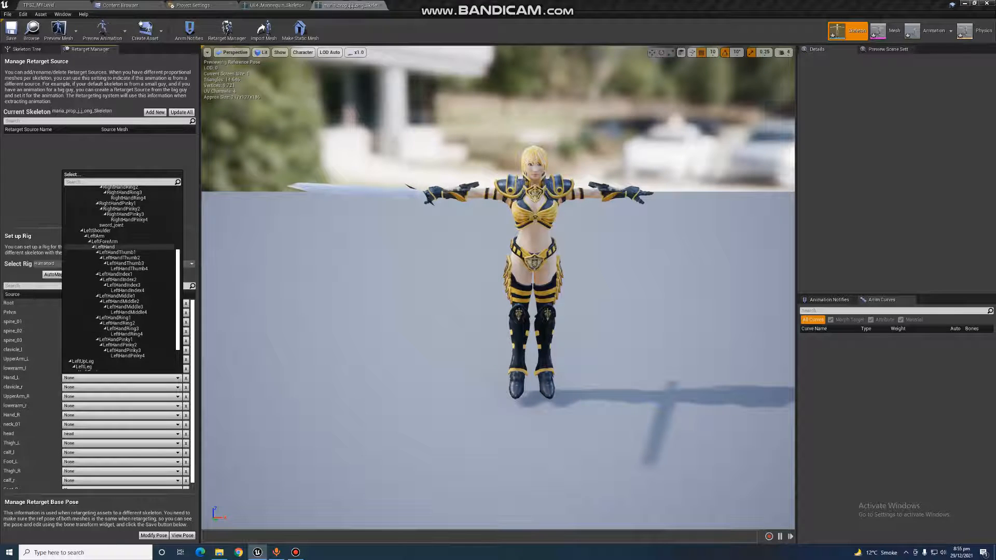
click(109, 247)
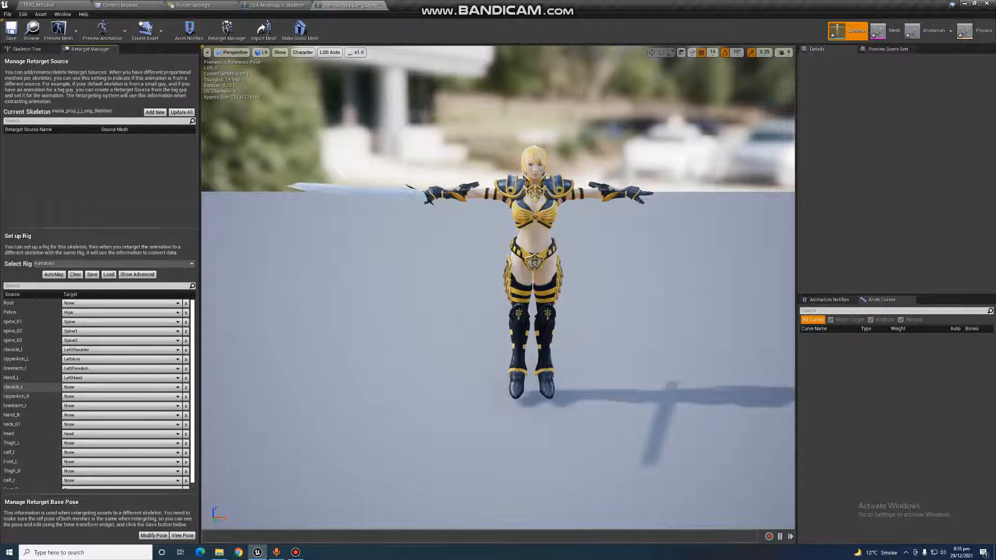
- Map the right clavicle and upper arm rig nodes: clavicle_r to RightShoulder and UpperArm_R to RightArm
click(119, 388)
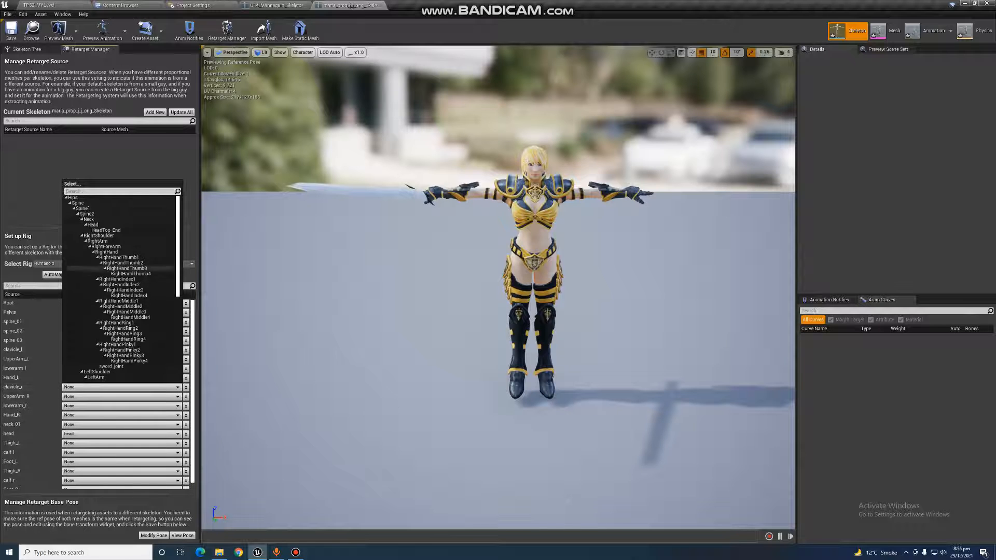
click(98, 235)
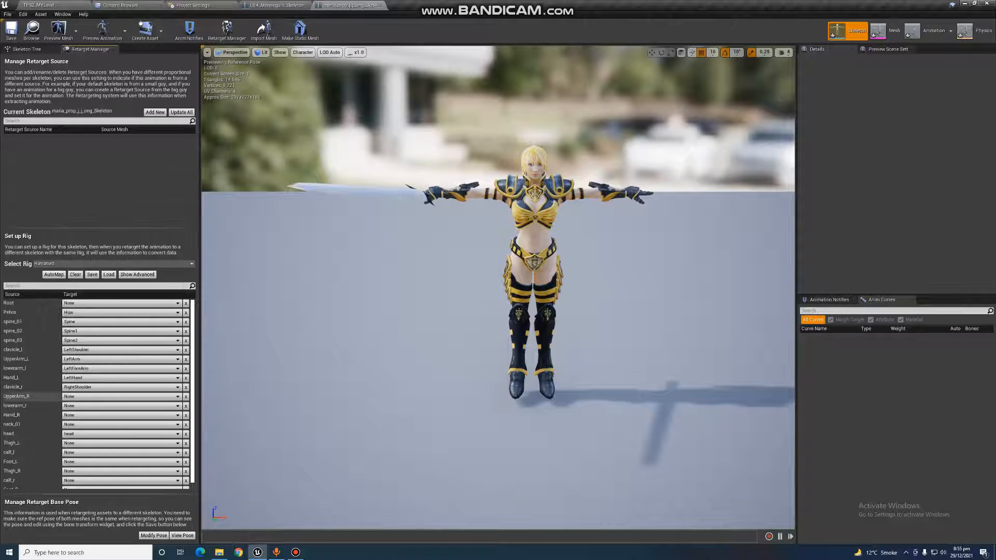
click(119, 397)
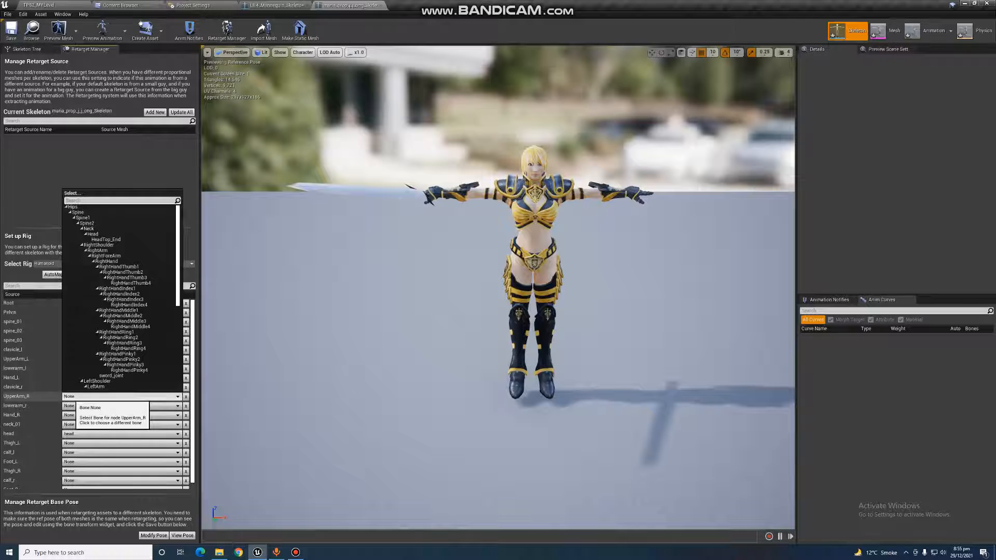
click(98, 250)
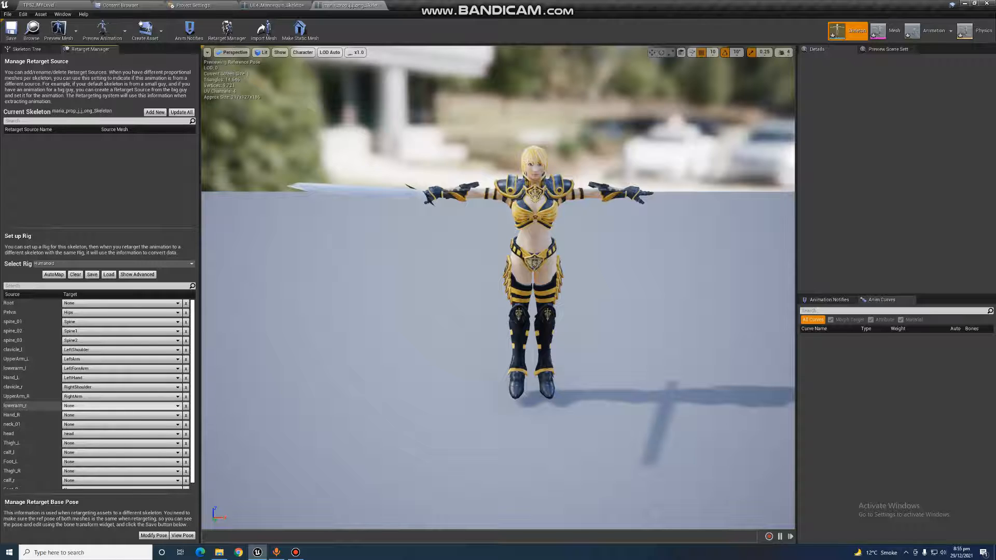
- Map the rig nodes lowerarm_r to RightForeArm, Hand_R to RightHand and neck_01 to Neck
click(120, 406)
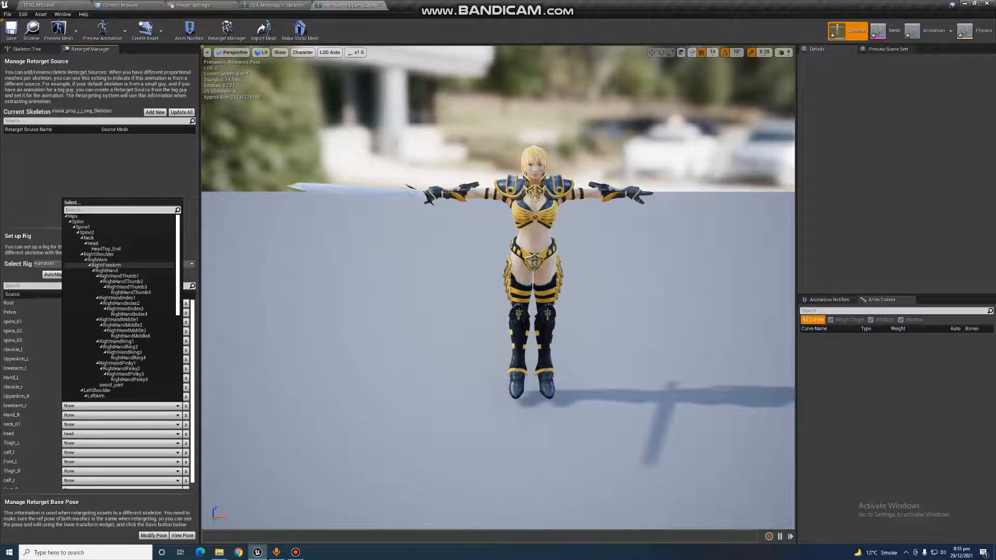
click(107, 265)
click(119, 416)
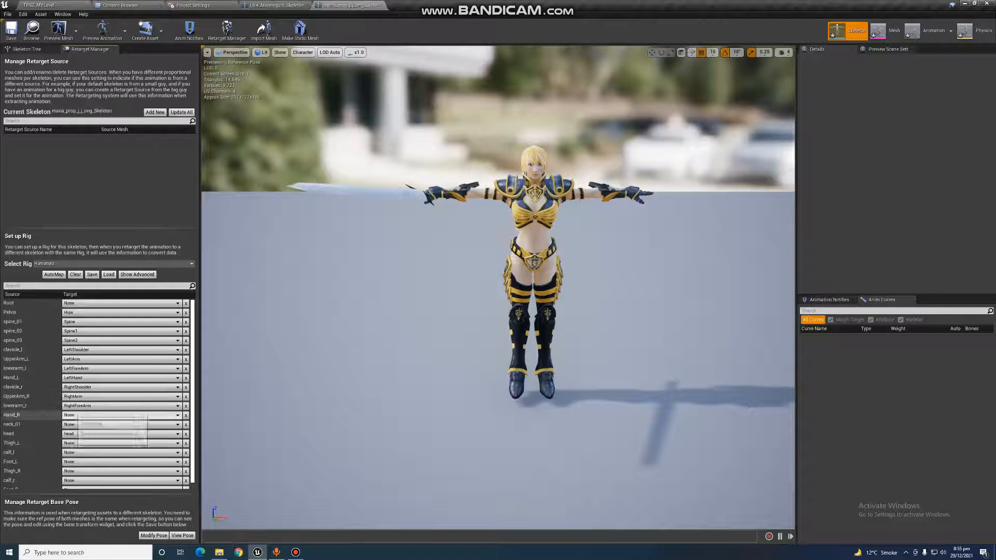
click(104, 284)
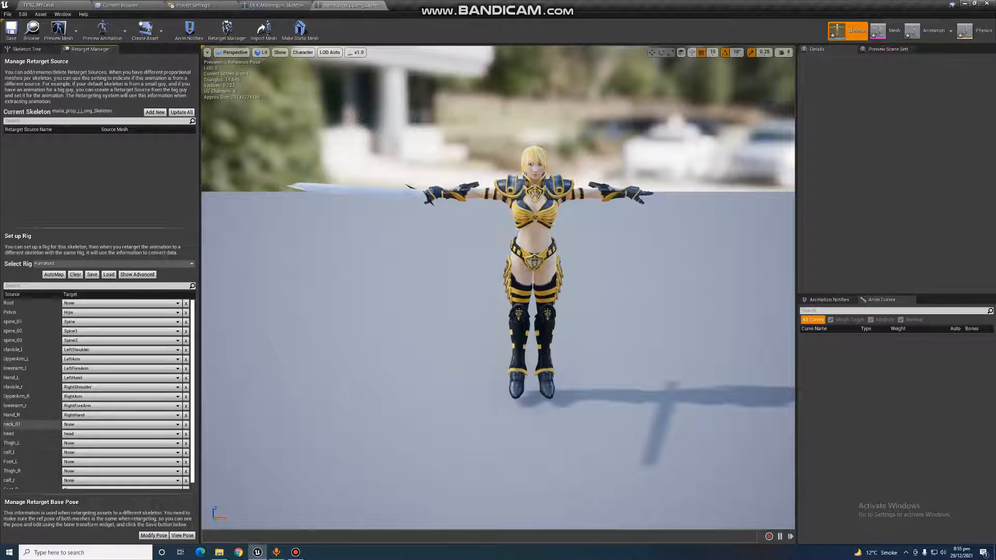
click(119, 424)
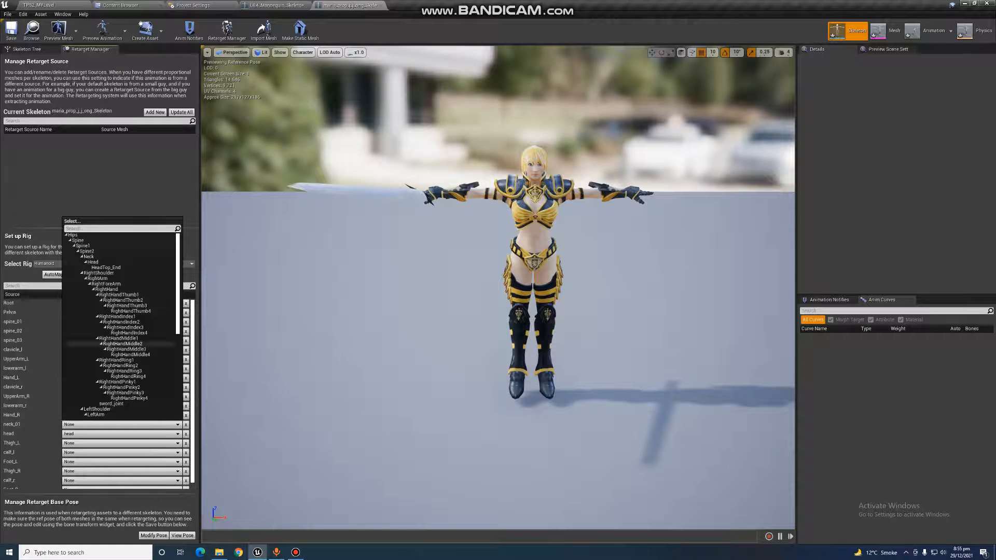
click(89, 256)
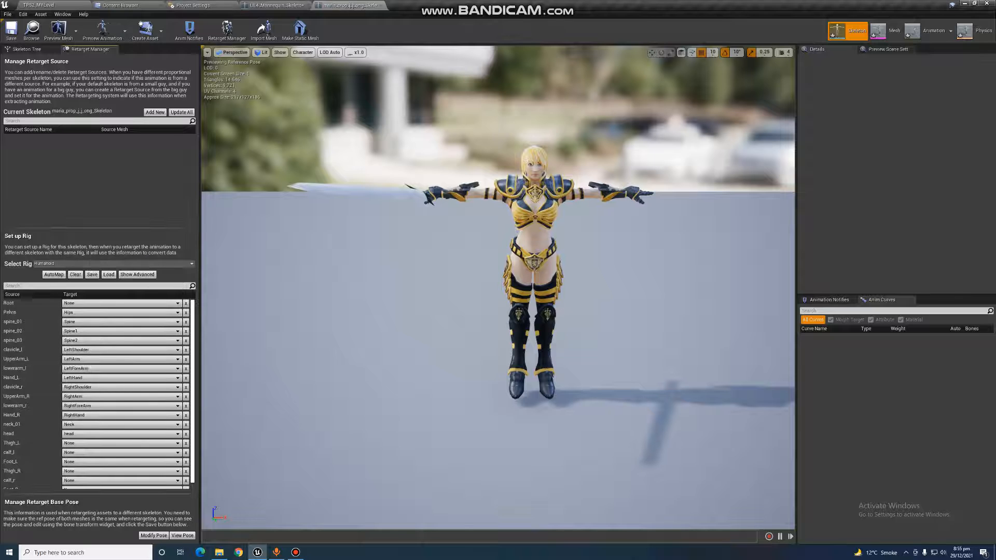
- Map the left thigh rig node Thigh_L to Maria's LeftUpLeg bone
scroll(98, 394, down, 1)
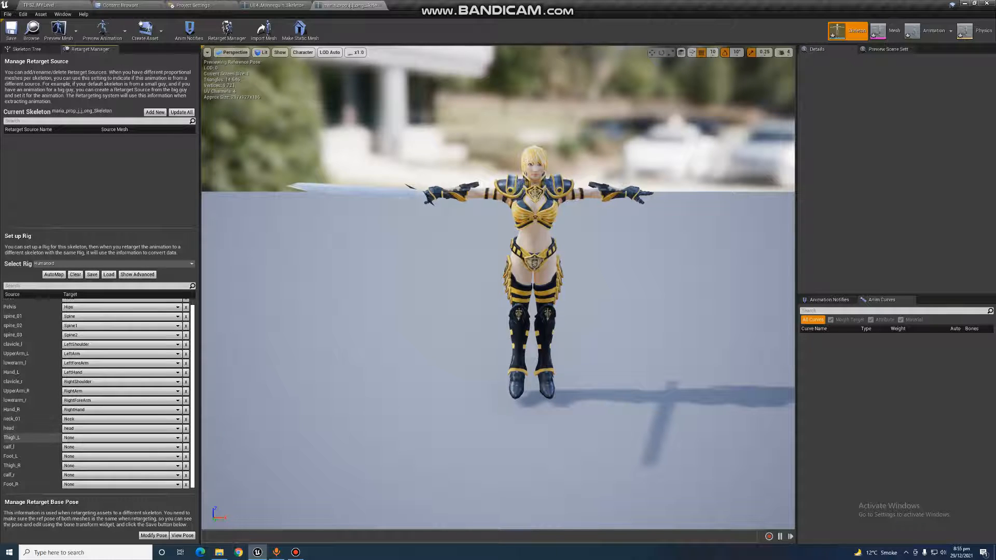
click(119, 438)
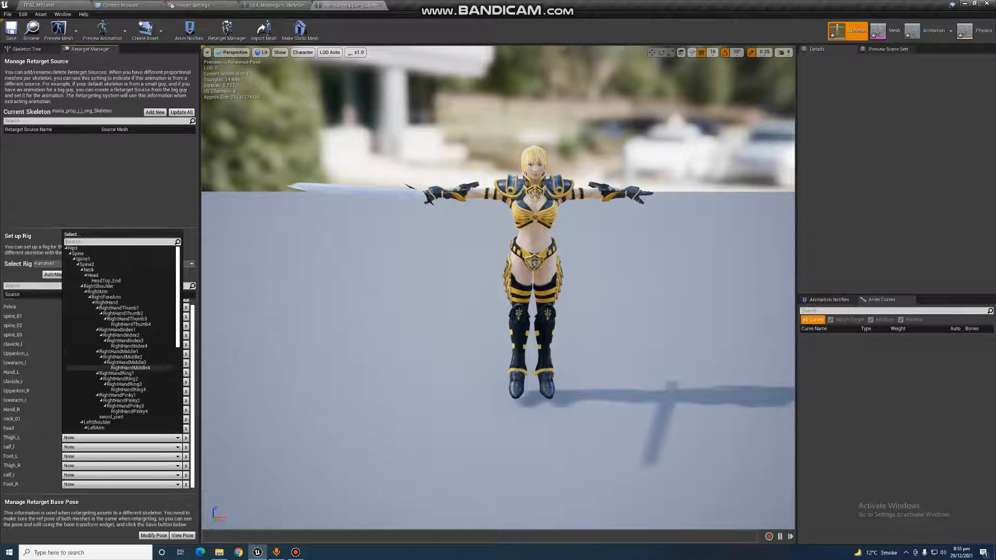
scroll(119, 340, down, 6)
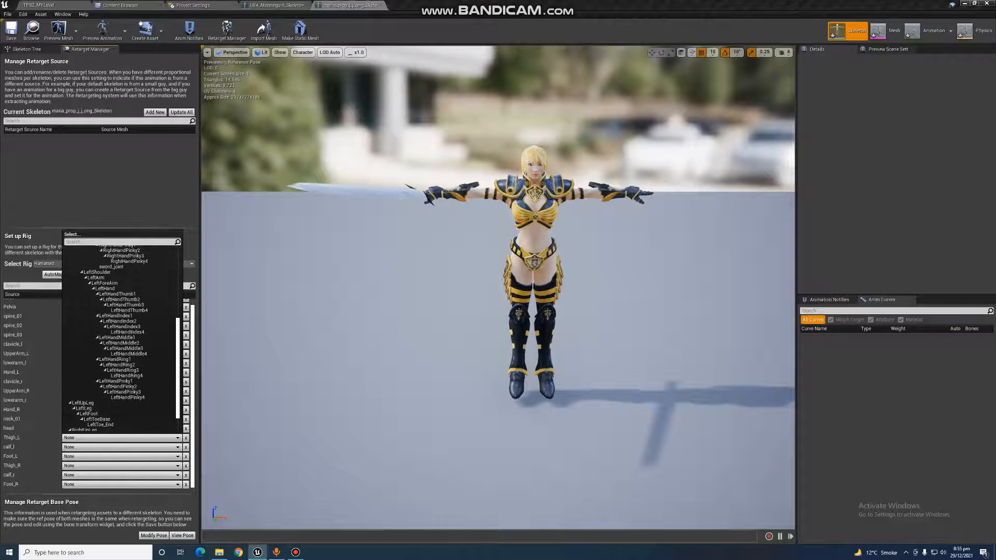
scroll(119, 413, down, 2)
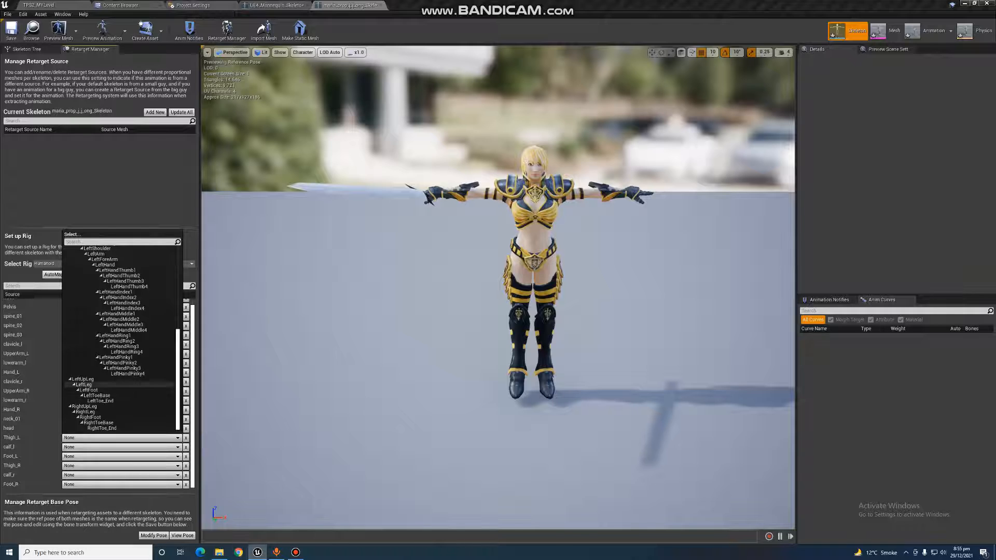
click(104, 379)
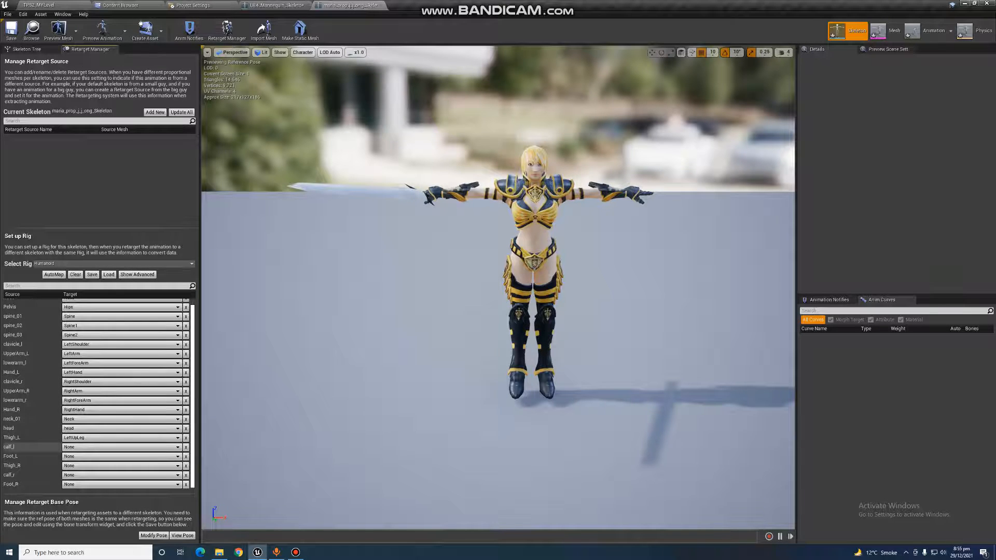
- Map the left calf and foot rig nodes: calf_l to LeftLeg and Foot_L to LeftFoot
click(119, 447)
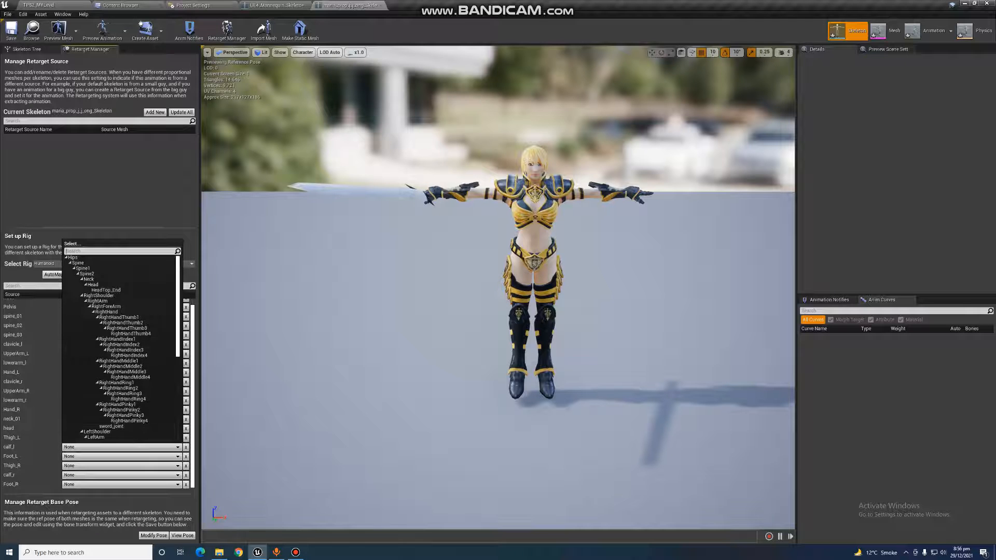
scroll(119, 431, down, 5)
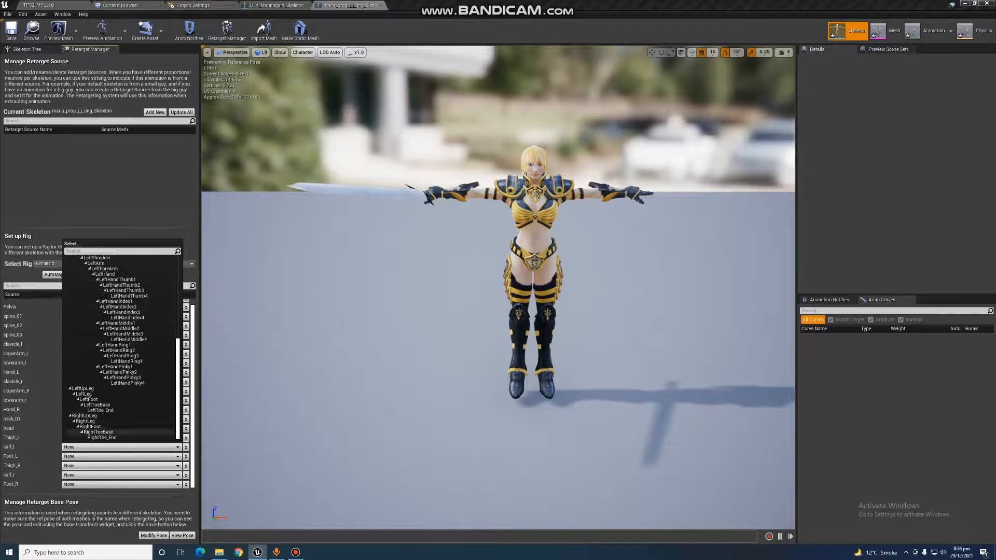
click(85, 394)
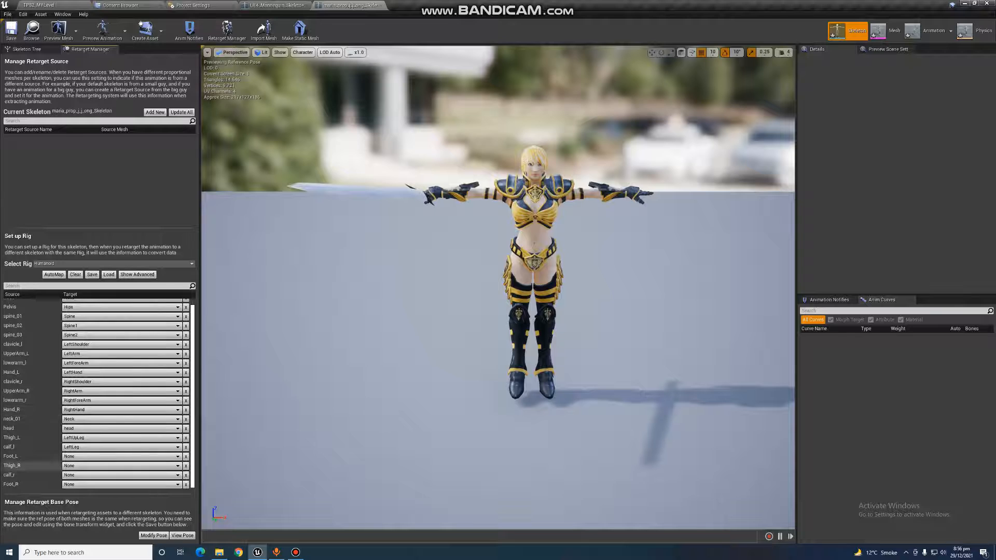
click(119, 457)
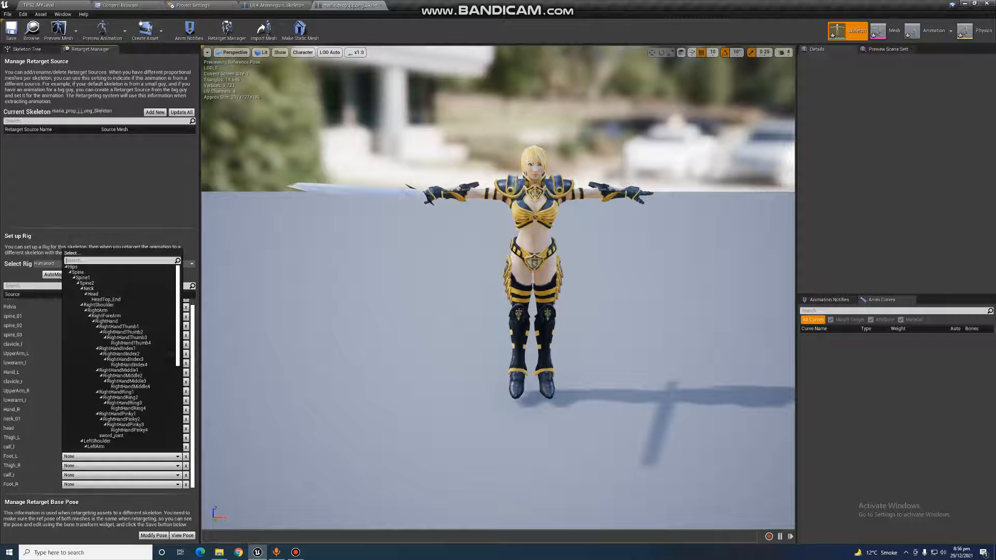
scroll(120, 395, down, 5)
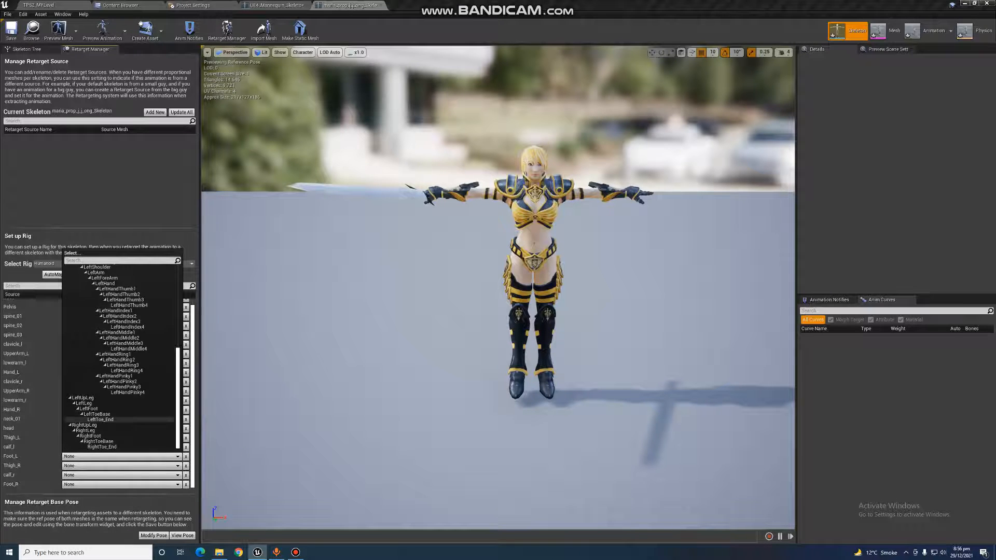
click(89, 409)
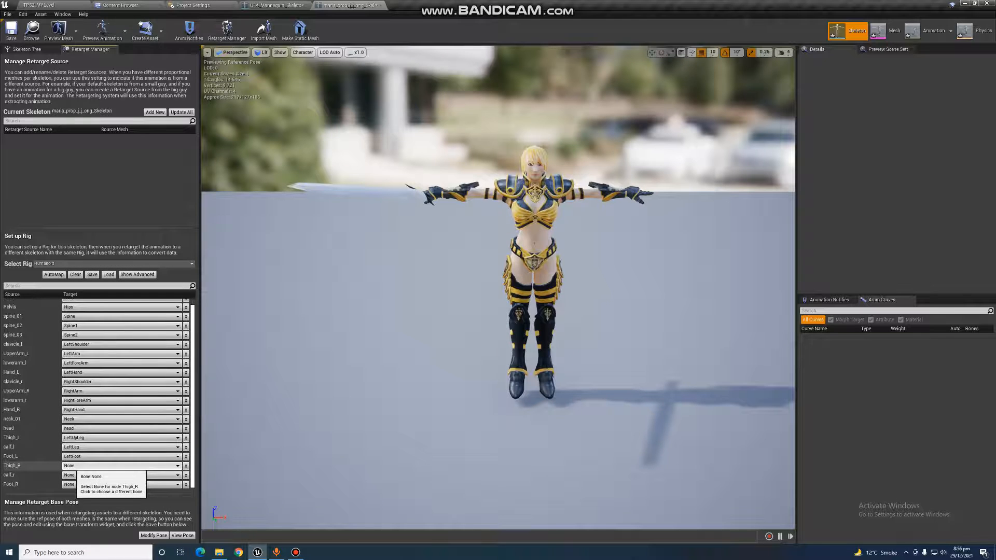
- Map the right thigh rig node Thigh_R to Maria's RightUpLeg bone
click(73, 466)
scroll(119, 363, down, 3)
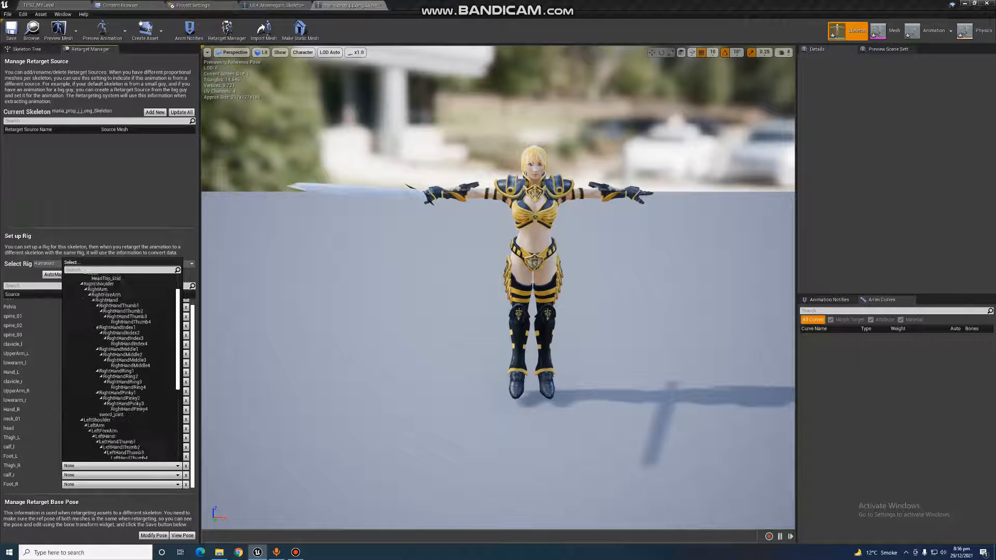
scroll(119, 363, down, 8)
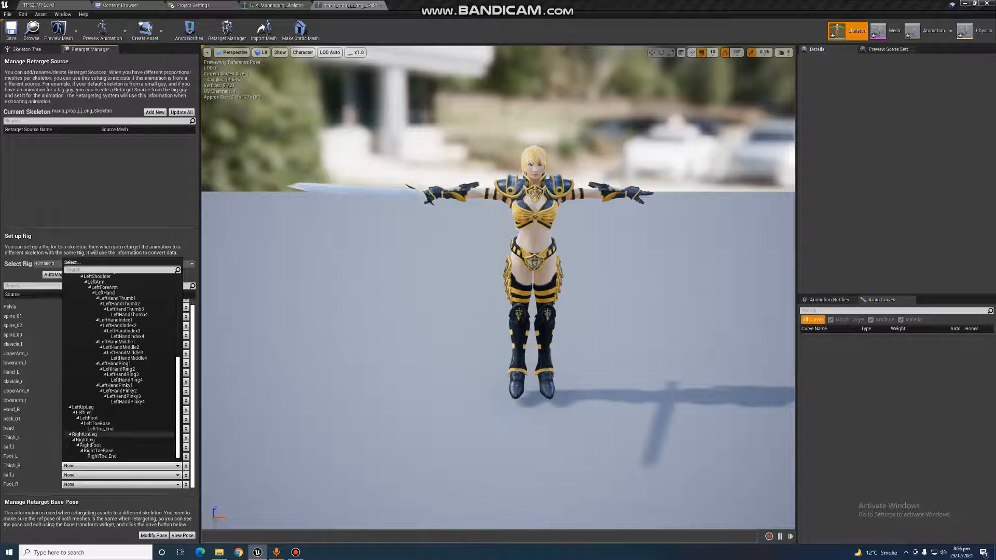
click(83, 435)
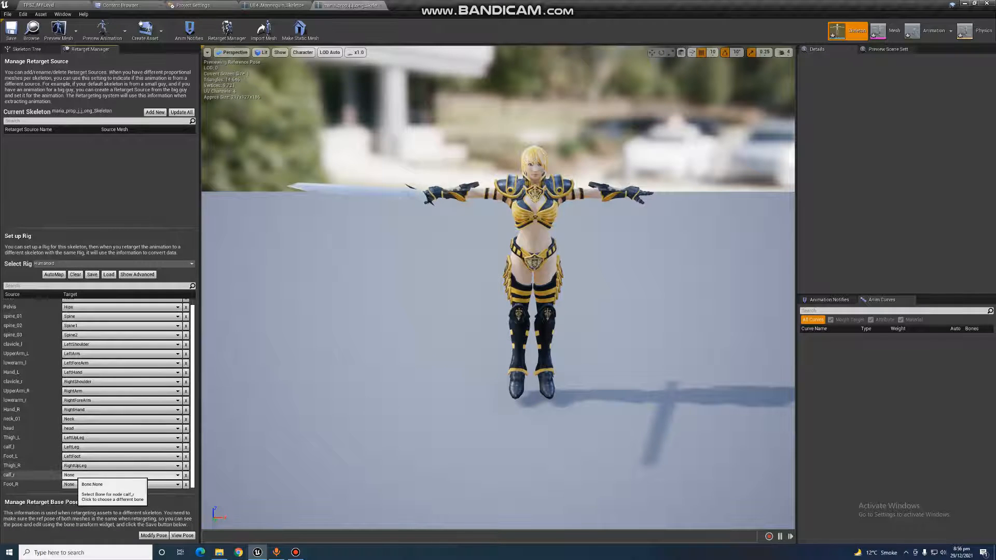
- Map the right calf and foot rig nodes: calf_r to RightLeg and Foot_R to RightFoot
click(73, 475)
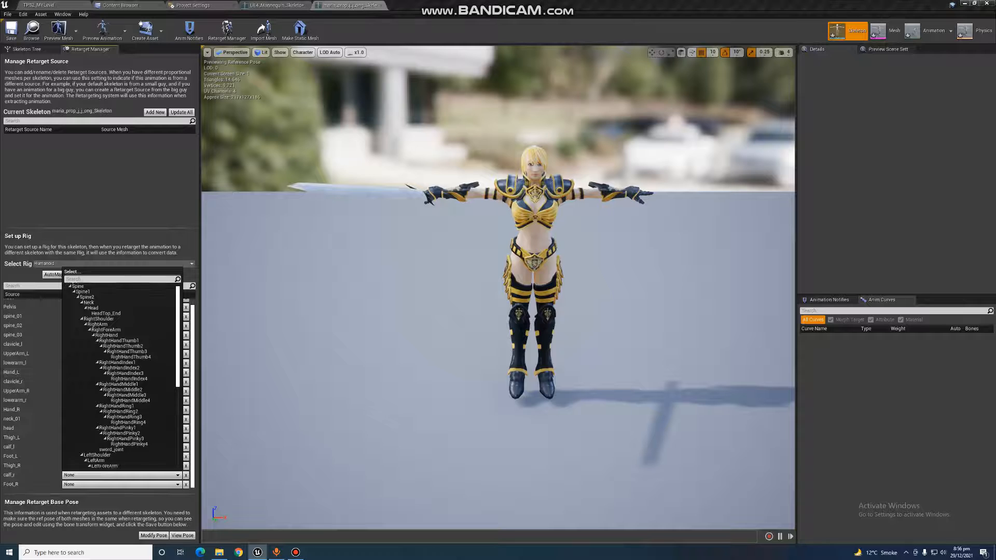
scroll(120, 451, down, 10)
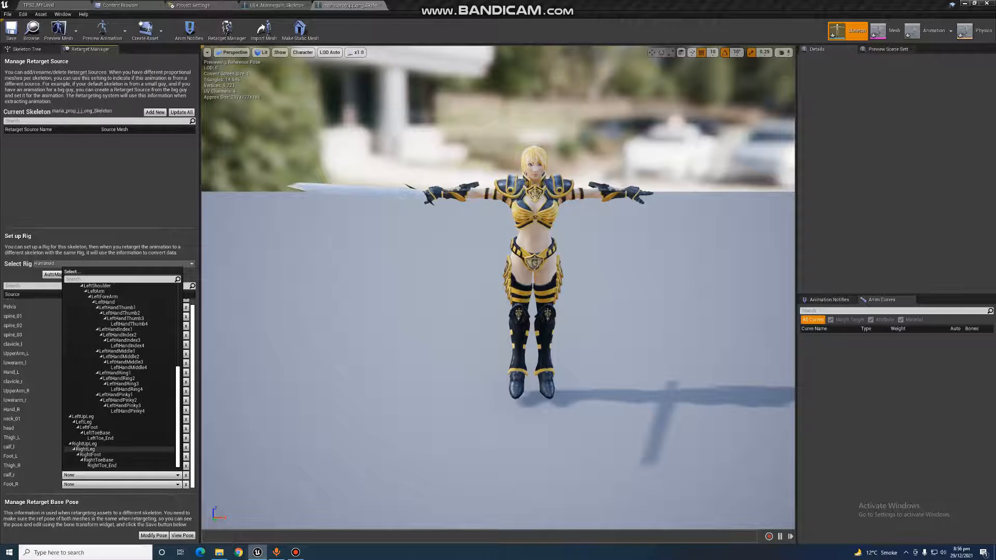
click(85, 449)
click(73, 485)
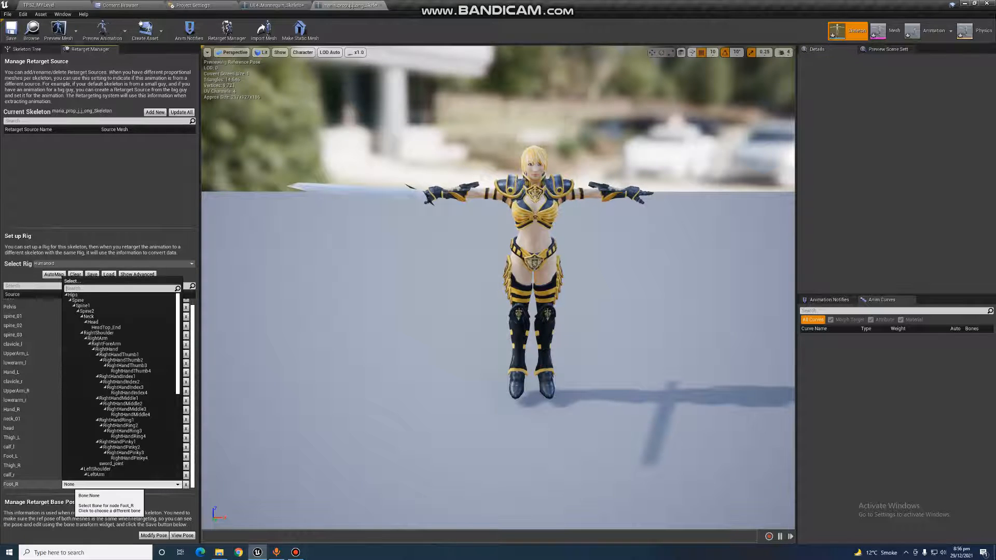
scroll(120, 467, down, 10)
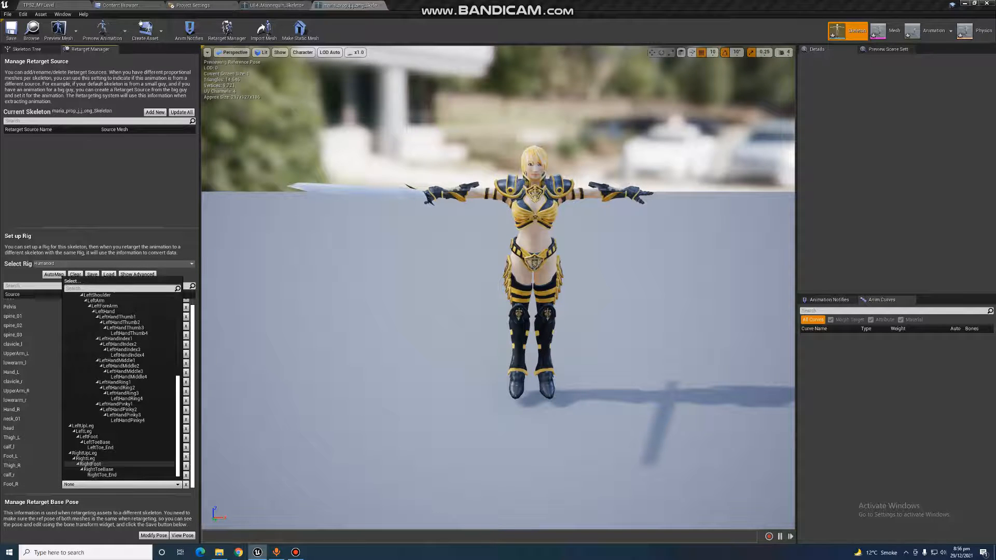
click(91, 464)
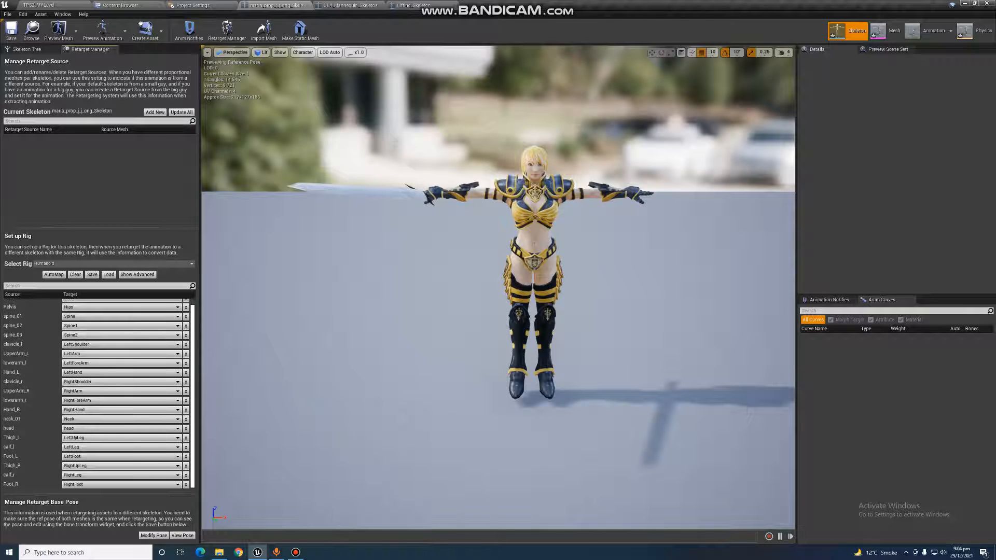
scroll(96, 395, up, 1)
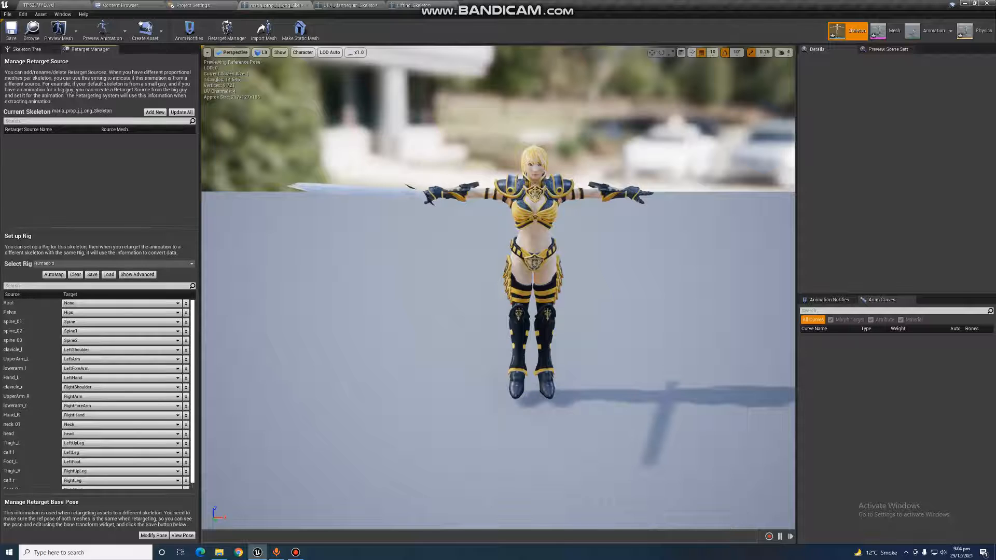
scroll(97, 395, down, 1)
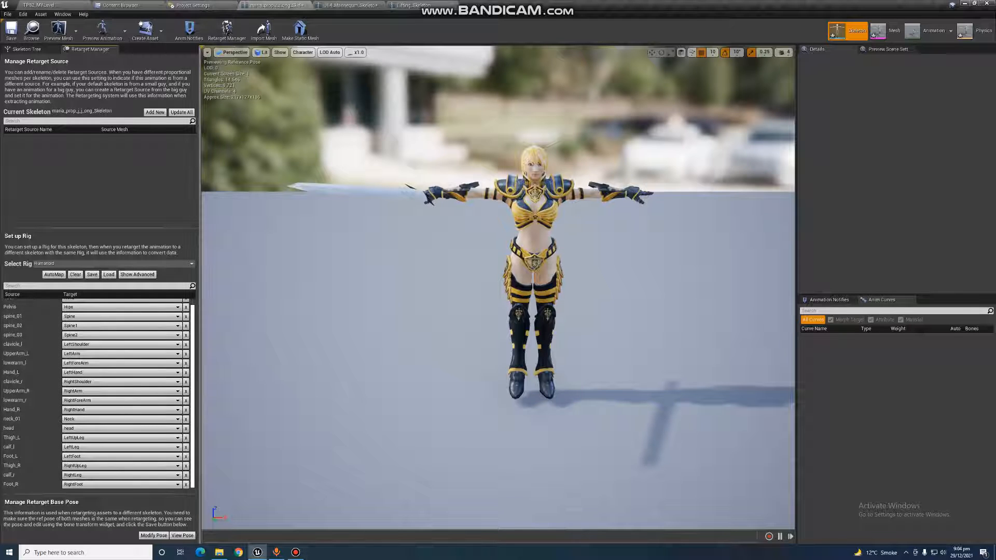
- Preview Maria's Capoeira animation from the Mixamoch2 folder, and close it
click(136, 6)
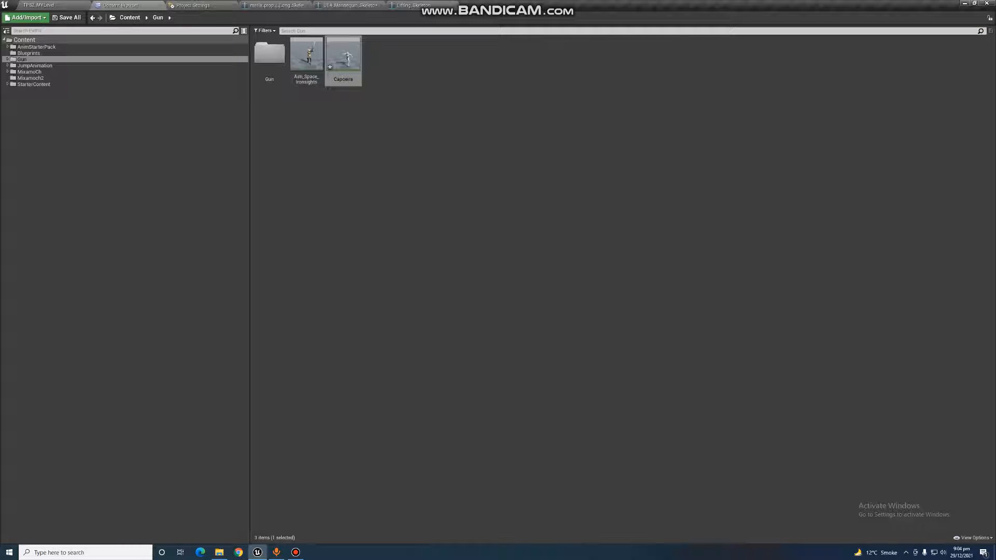
click(130, 17)
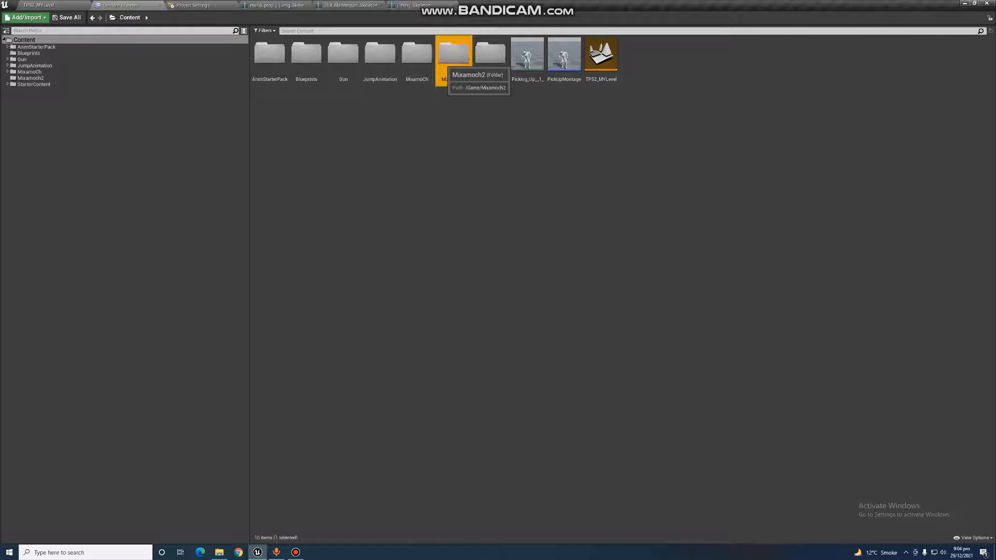
double_click(453, 52)
click(270, 53)
double_click(270, 53)
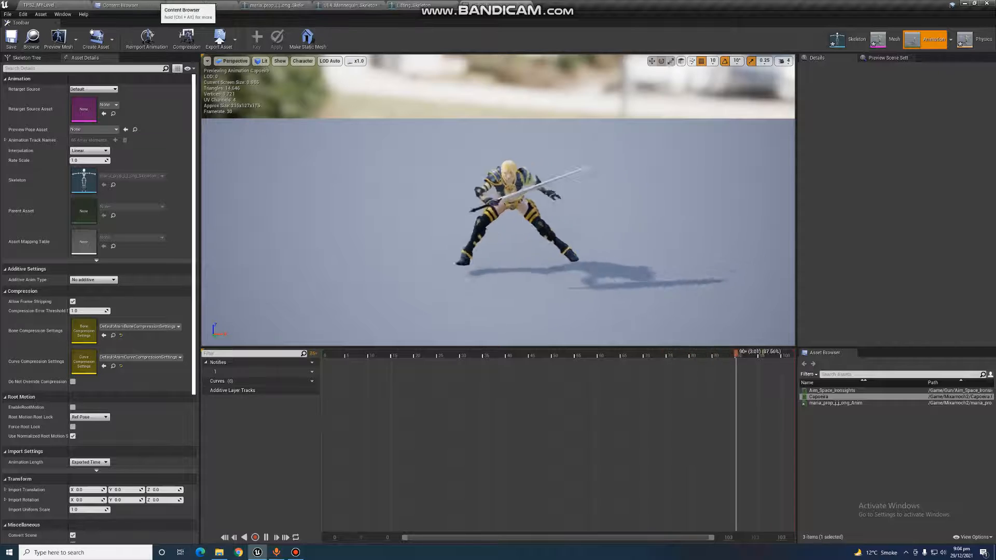
click(528, 6)
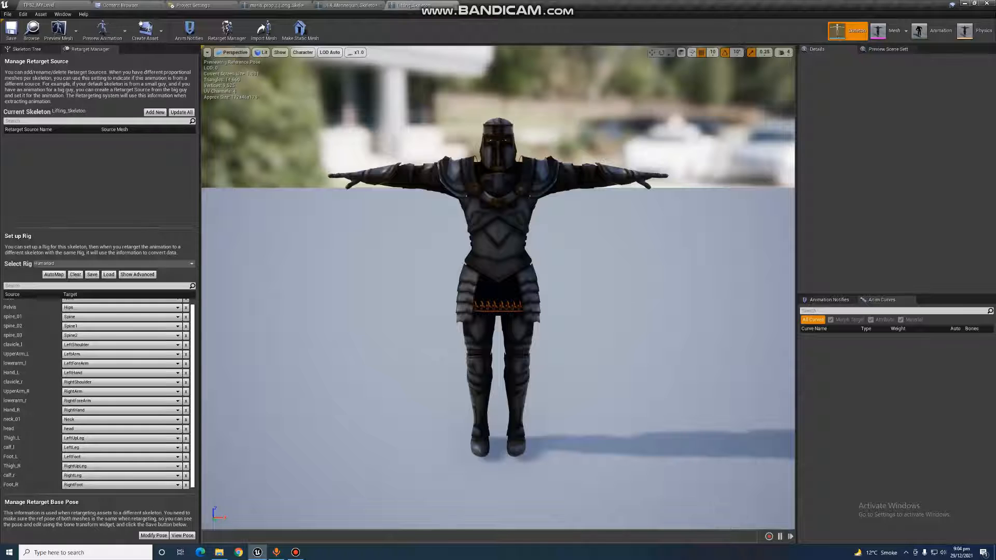
- Duplicate and retarget Maria's Capoeira animation to UE4_Mannequin_Skeleton, keeping the default /Game destination folder
click(120, 5)
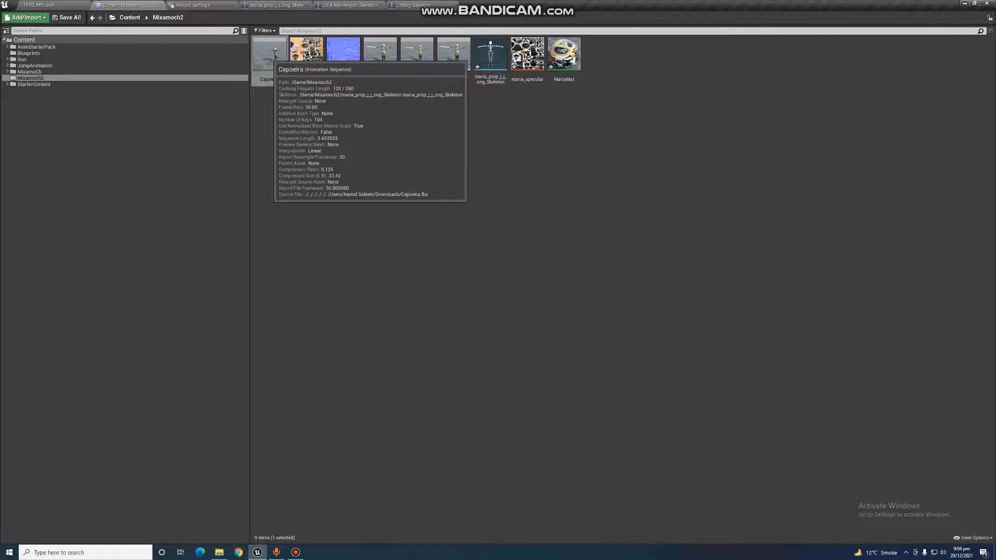
right_click(269, 58)
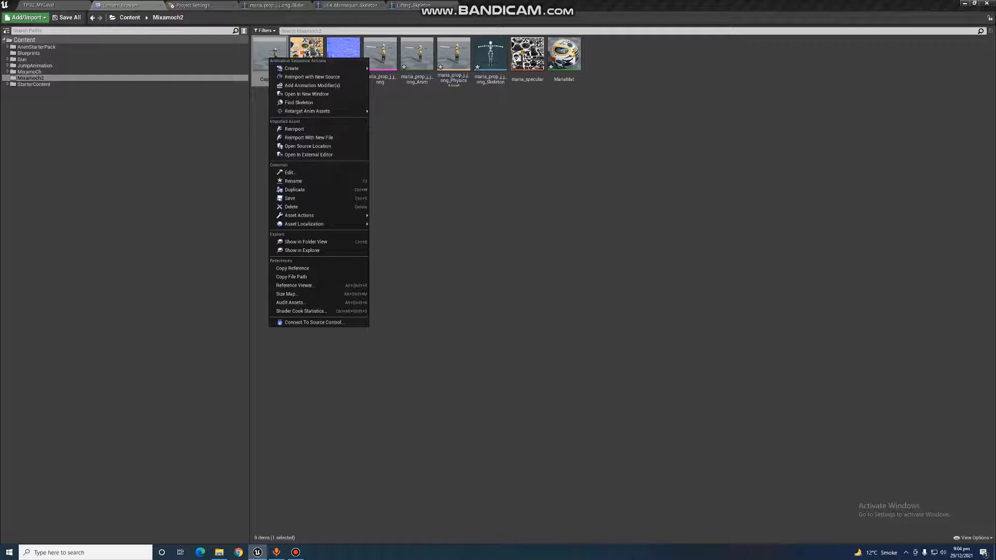
mouse_move(311, 111)
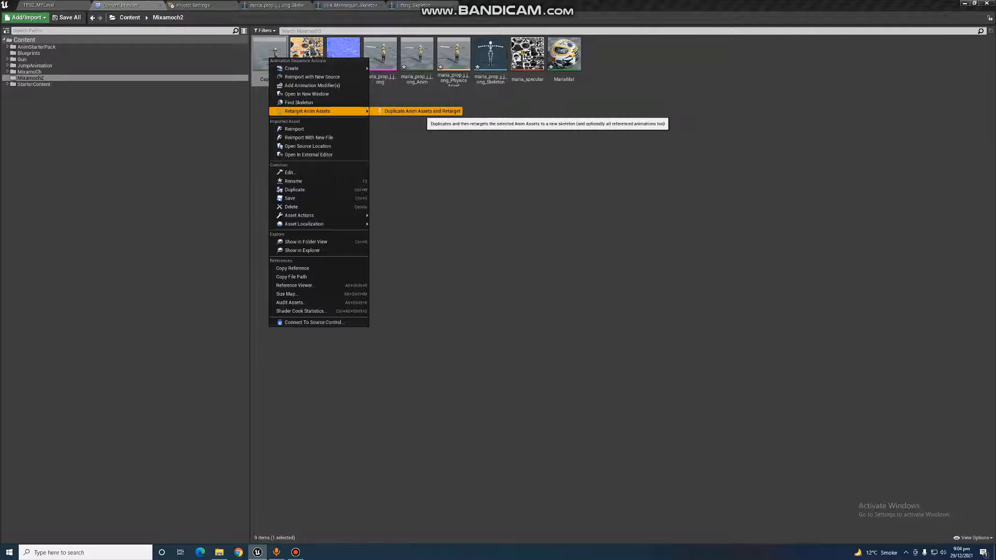
click(420, 111)
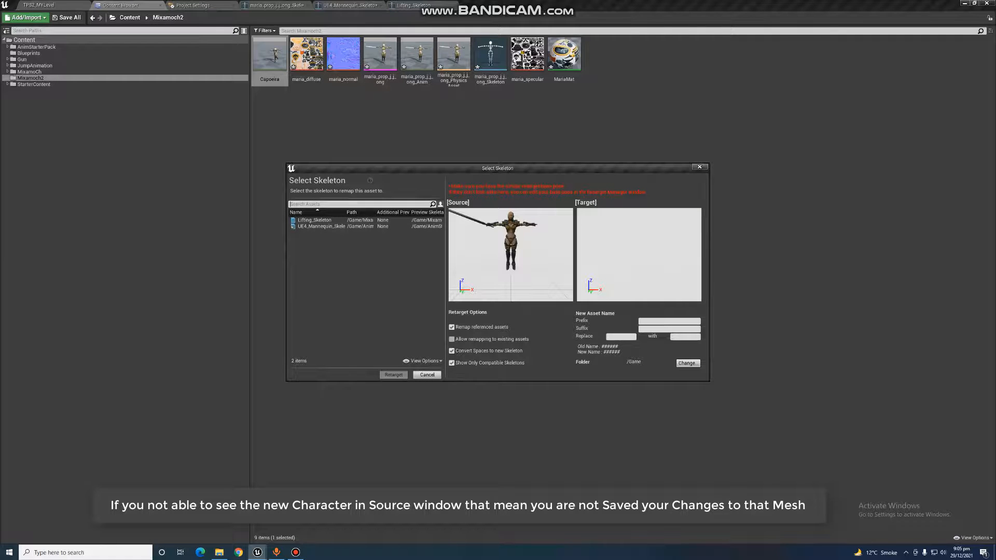
click(329, 227)
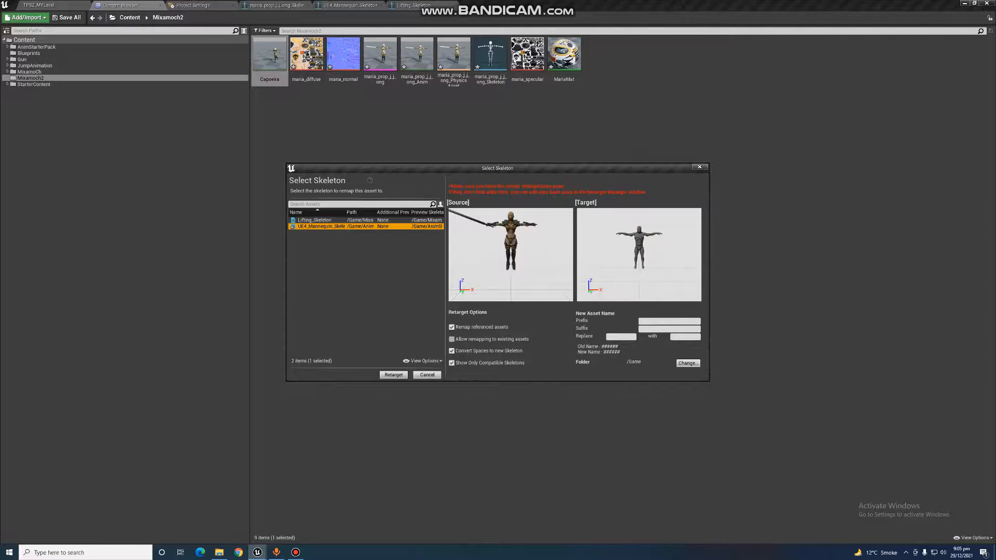
click(688, 364)
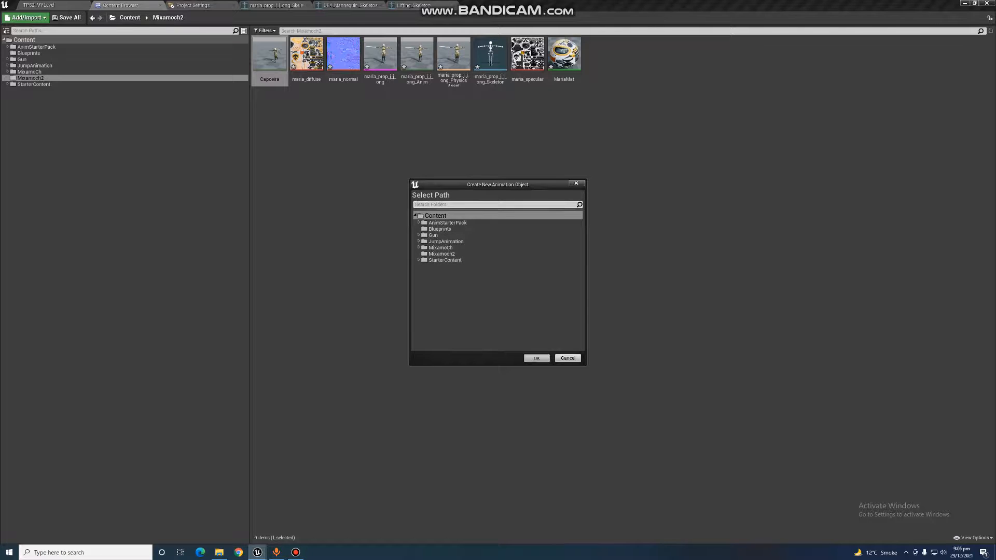
click(579, 183)
click(394, 374)
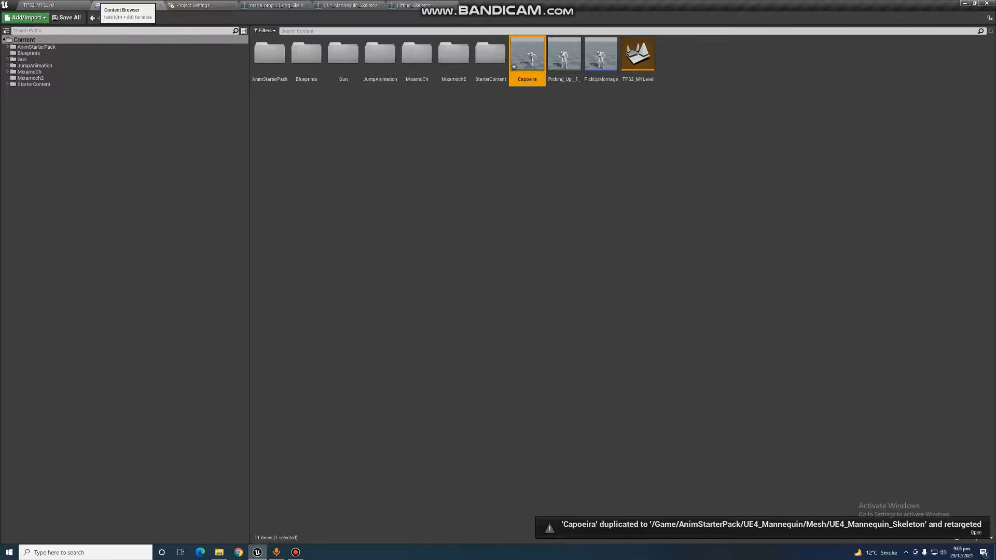
- Preview the retargeted Capoeira animation from the Content folder on the mannequin, and return to the Lifting_Skeleton editor
mouse_move(527, 52)
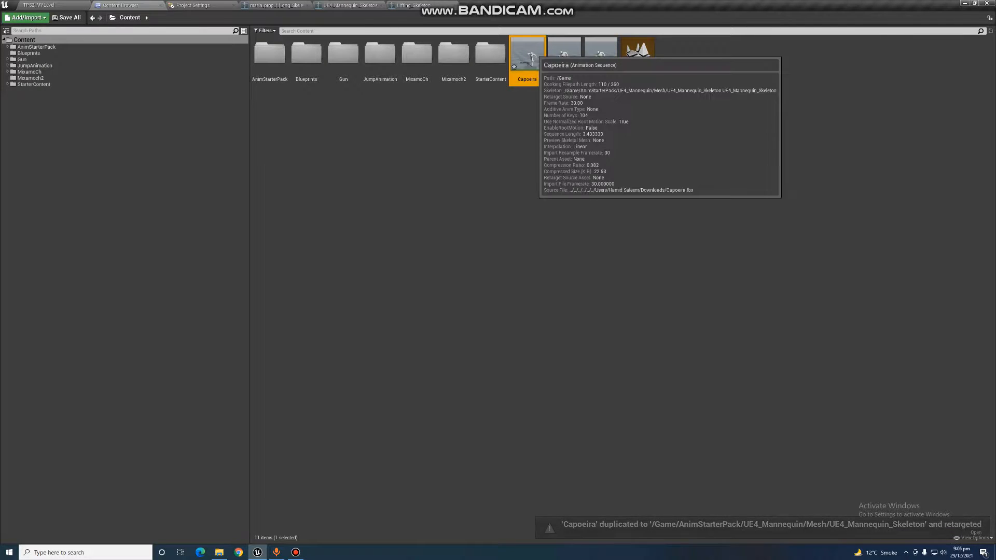
double_click(527, 52)
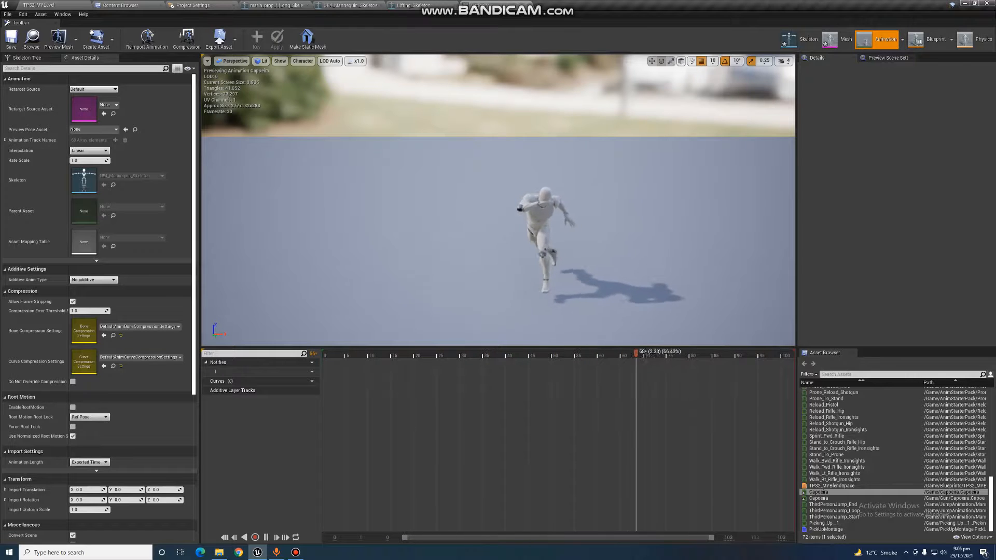
click(414, 5)
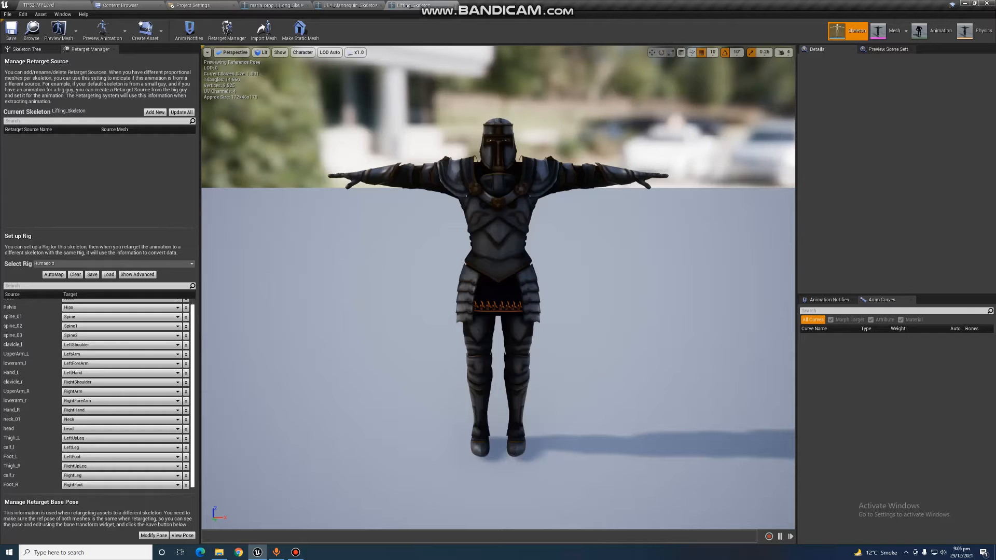